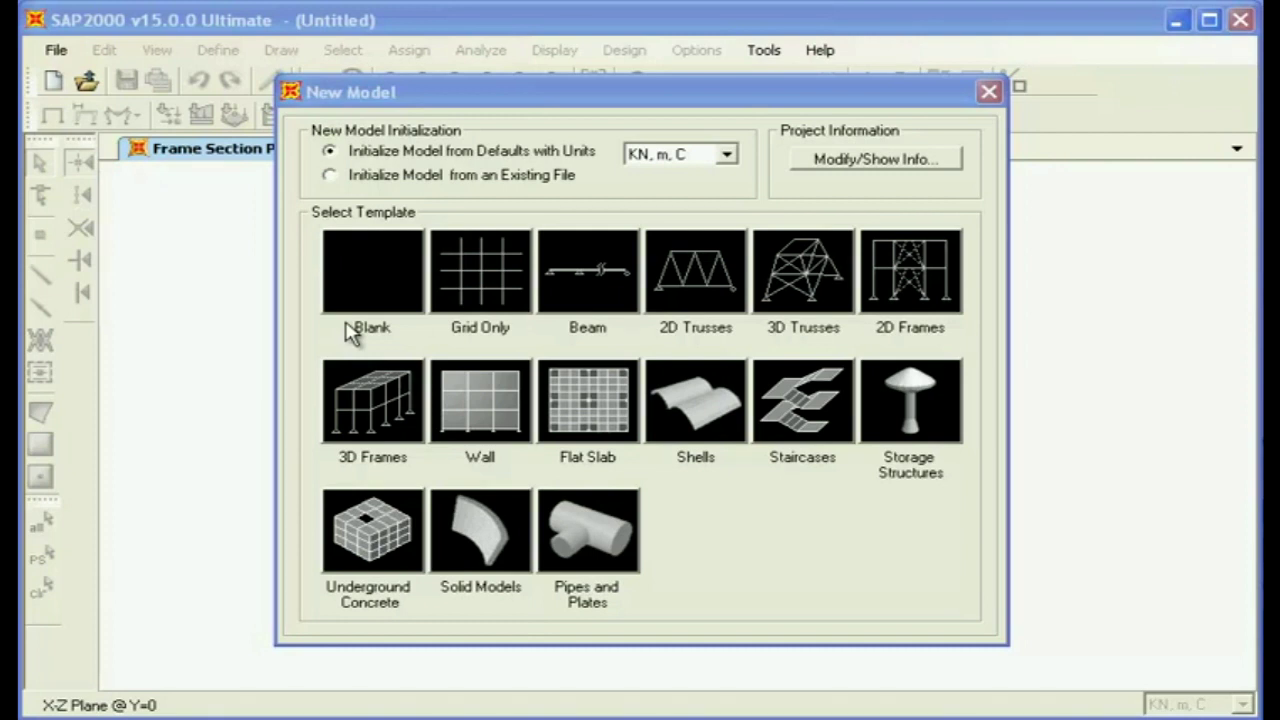
Create a portal 2D frame with 2 stories, 2 bays, 3 m story height and 6 m bay width, and close the 3-D view
{"action": "left_click", "coordinate": [915, 266]}
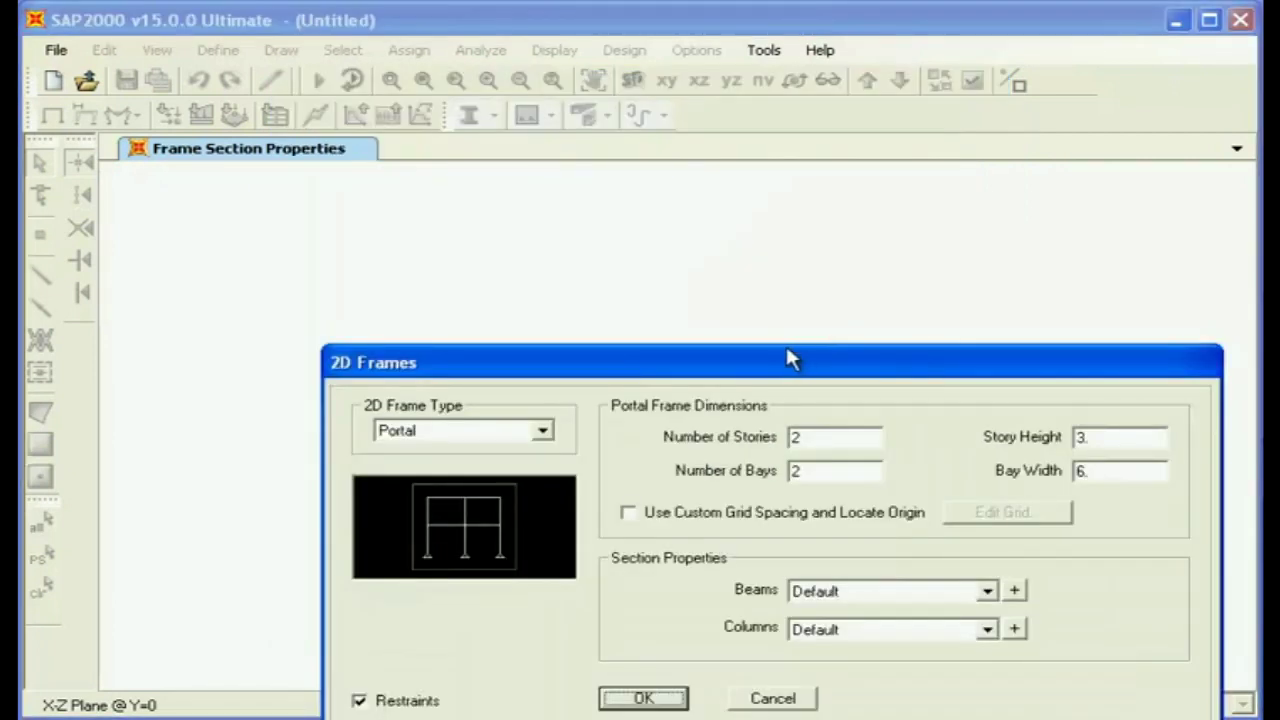
{"action": "left_click_drag", "start_coordinate": [787, 345], "coordinate": [662, 206]}
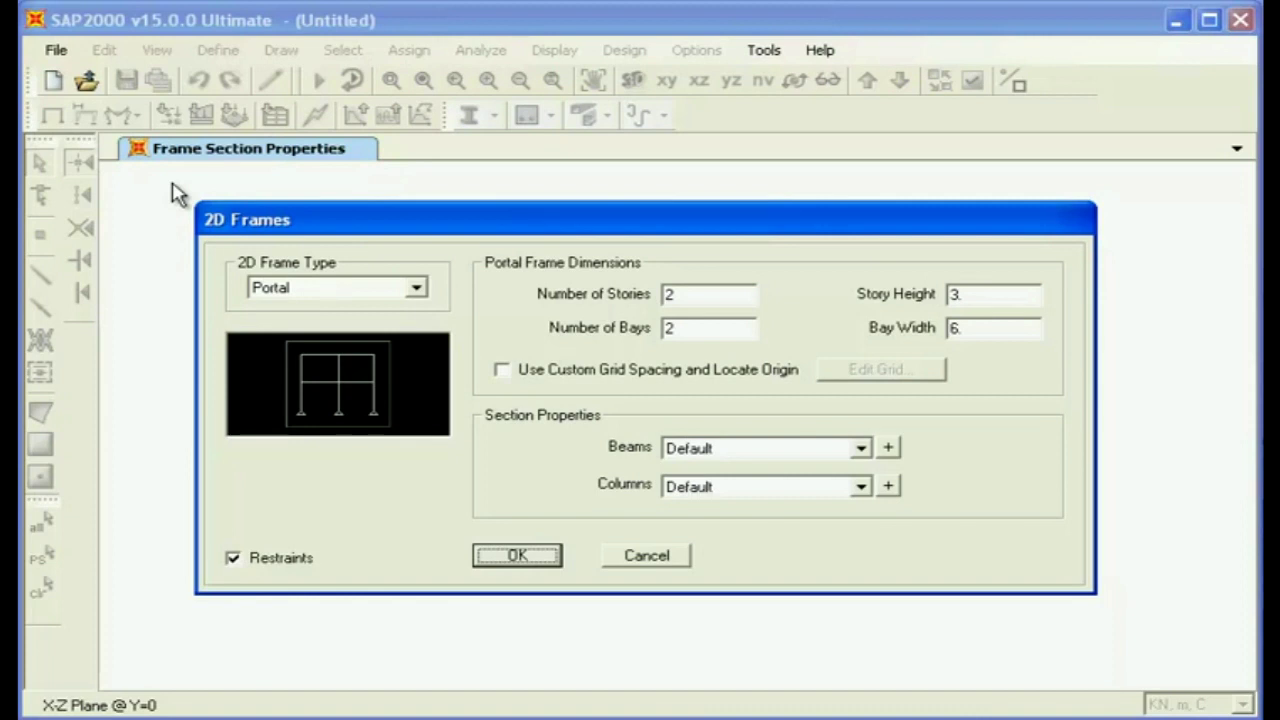
{"action": "left_click", "coordinate": [517, 556]}
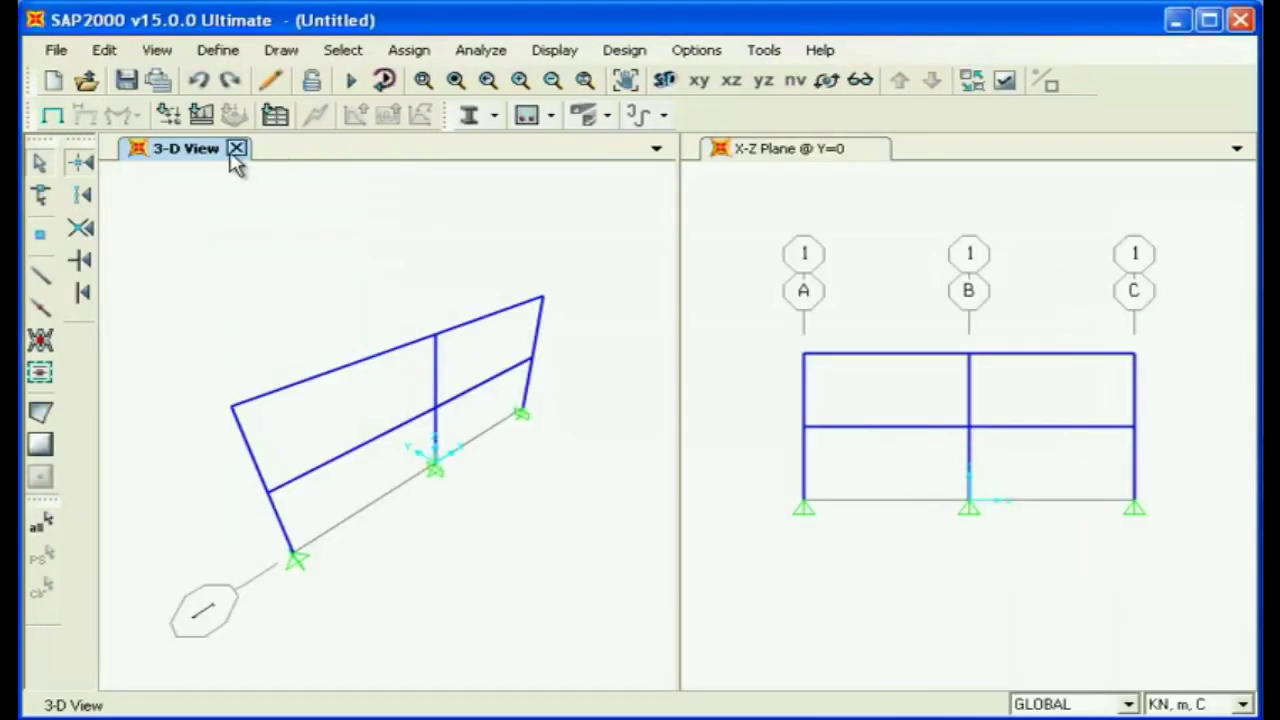
{"action": "left_click", "coordinate": [236, 149]}
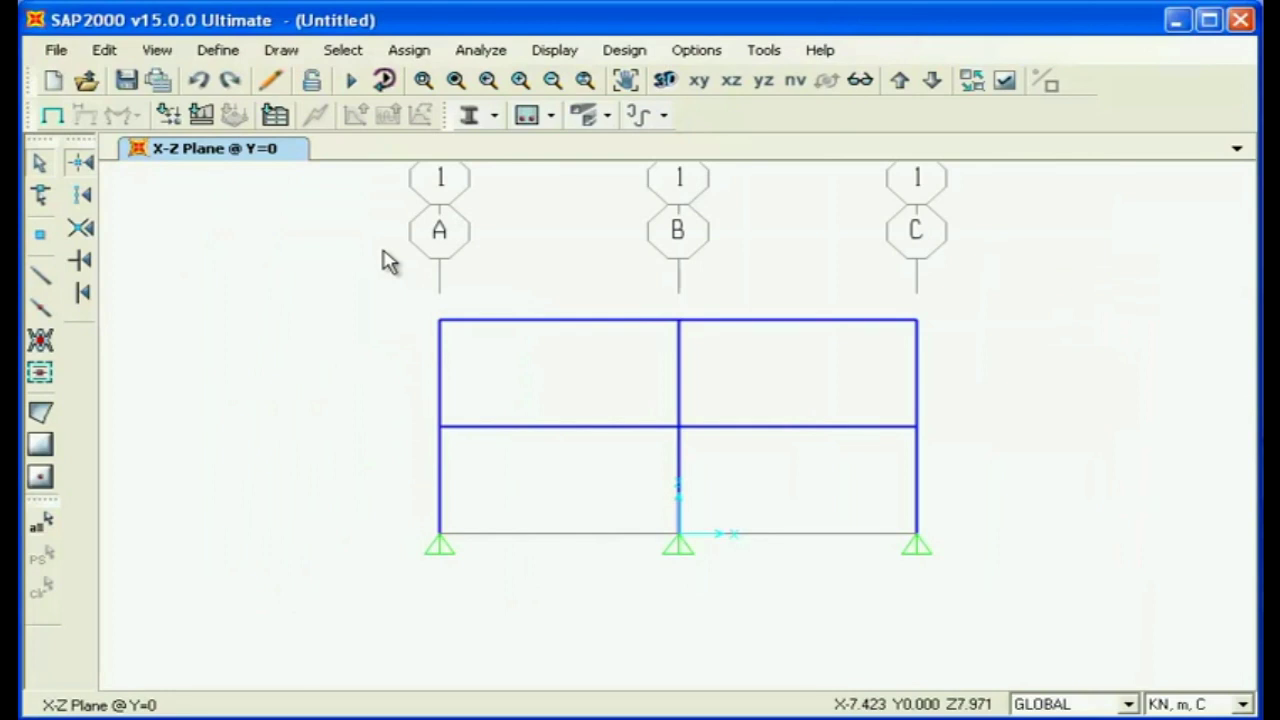
Add a new frame section property of type Concrete with a rectangular shape
{"action": "left_click", "coordinate": [216, 52]}
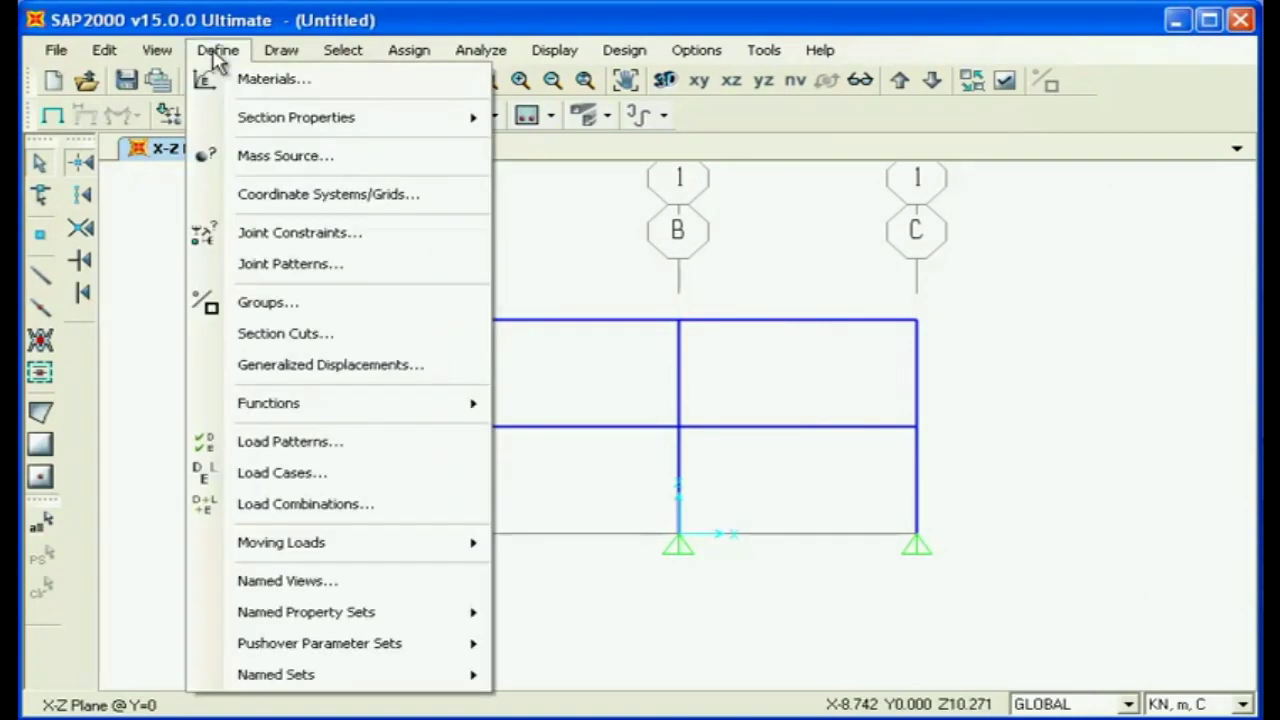
{"action": "mouse_move", "coordinate": [245, 117]}
{"action": "left_click", "coordinate": [575, 122]}
{"action": "left_click_drag", "start_coordinate": [625, 290], "coordinate": [450, 198]}
{"action": "left_click", "coordinate": [730, 303]}
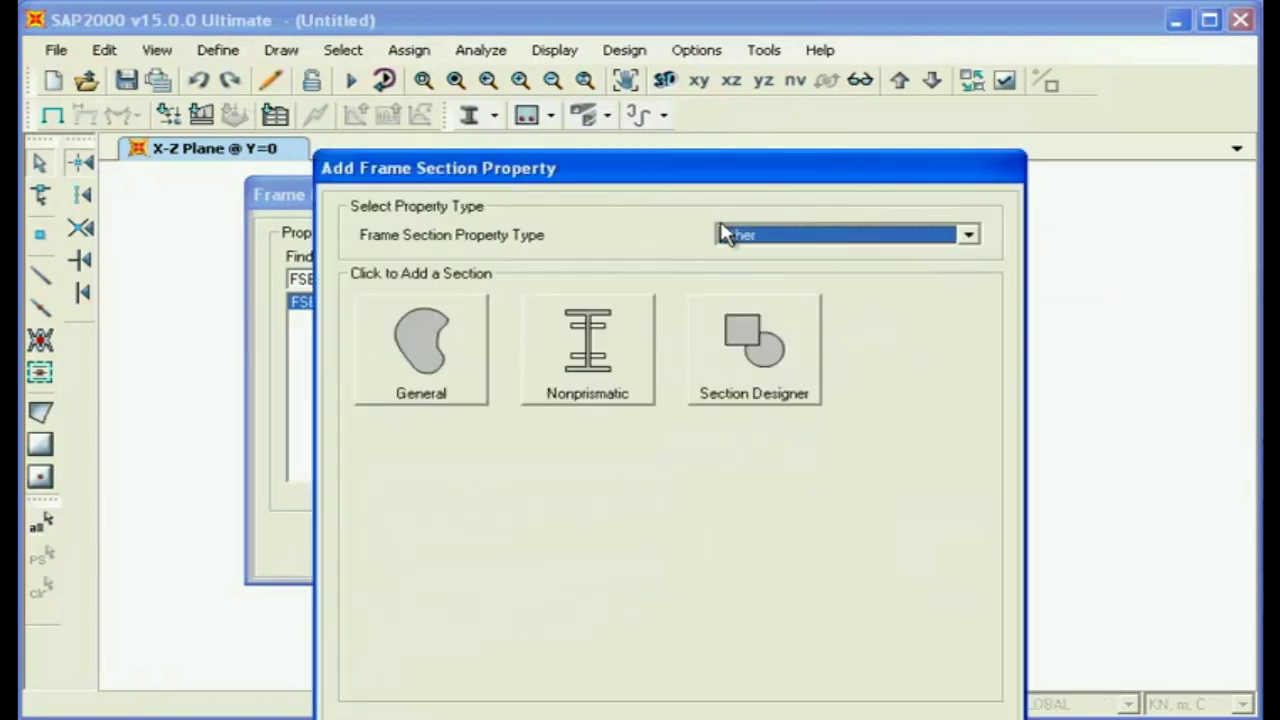
{"action": "left_click", "coordinate": [730, 234]}
{"action": "left_click", "coordinate": [742, 287]}
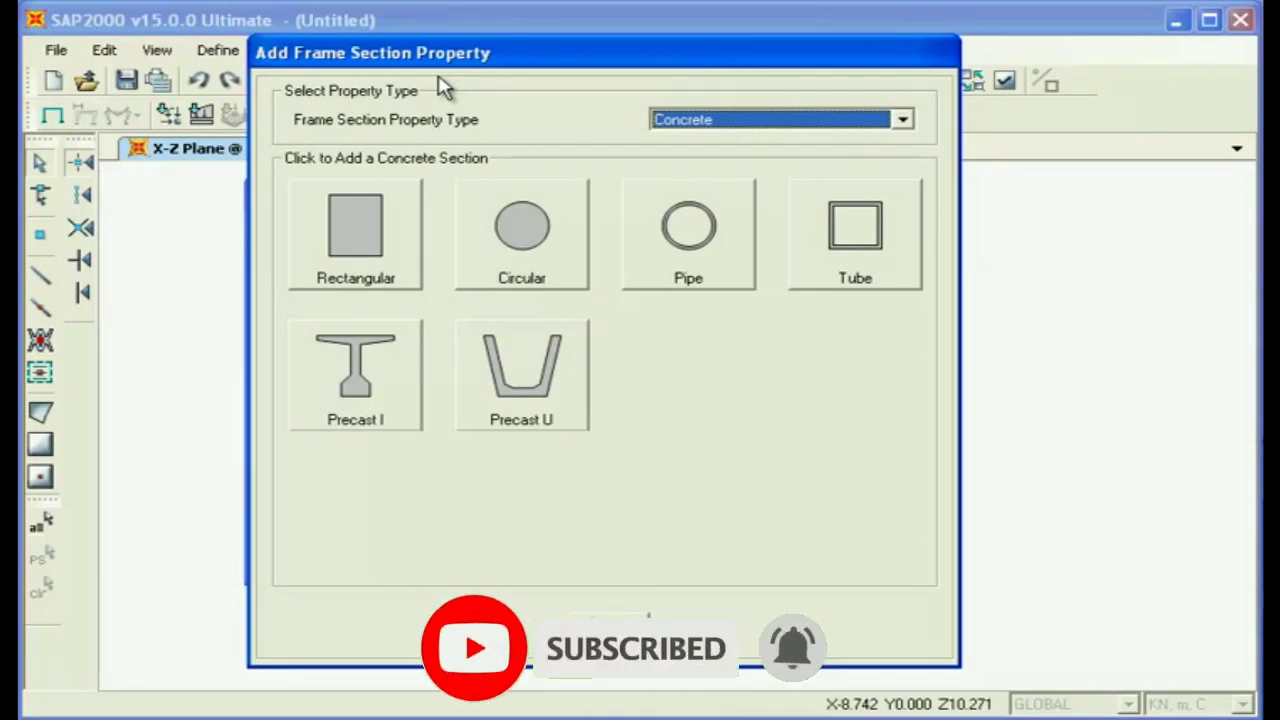
{"action": "left_click", "coordinate": [345, 225]}
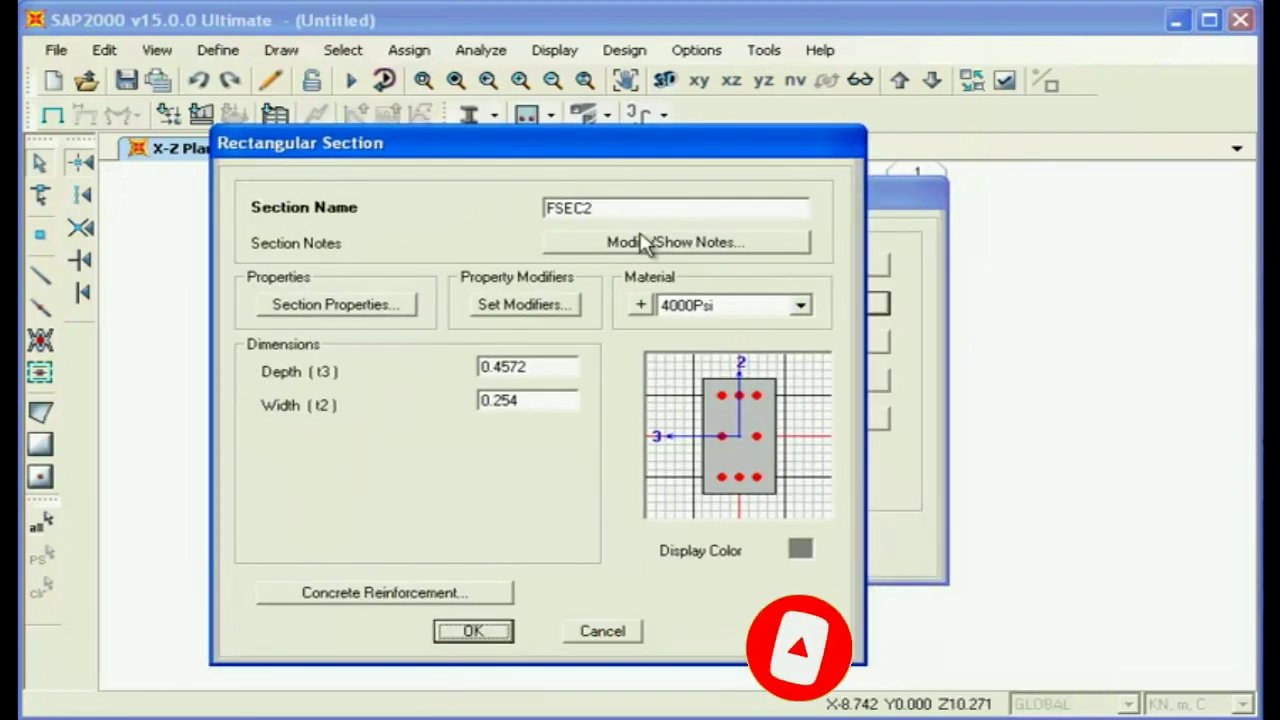
Name the rectangular section 30, set its depth and width to 0.3 m, and accept the frame properties
{"action": "left_click_drag", "start_coordinate": [623, 208], "coordinate": [457, 210]}
{"action": "type", "text": "30"}
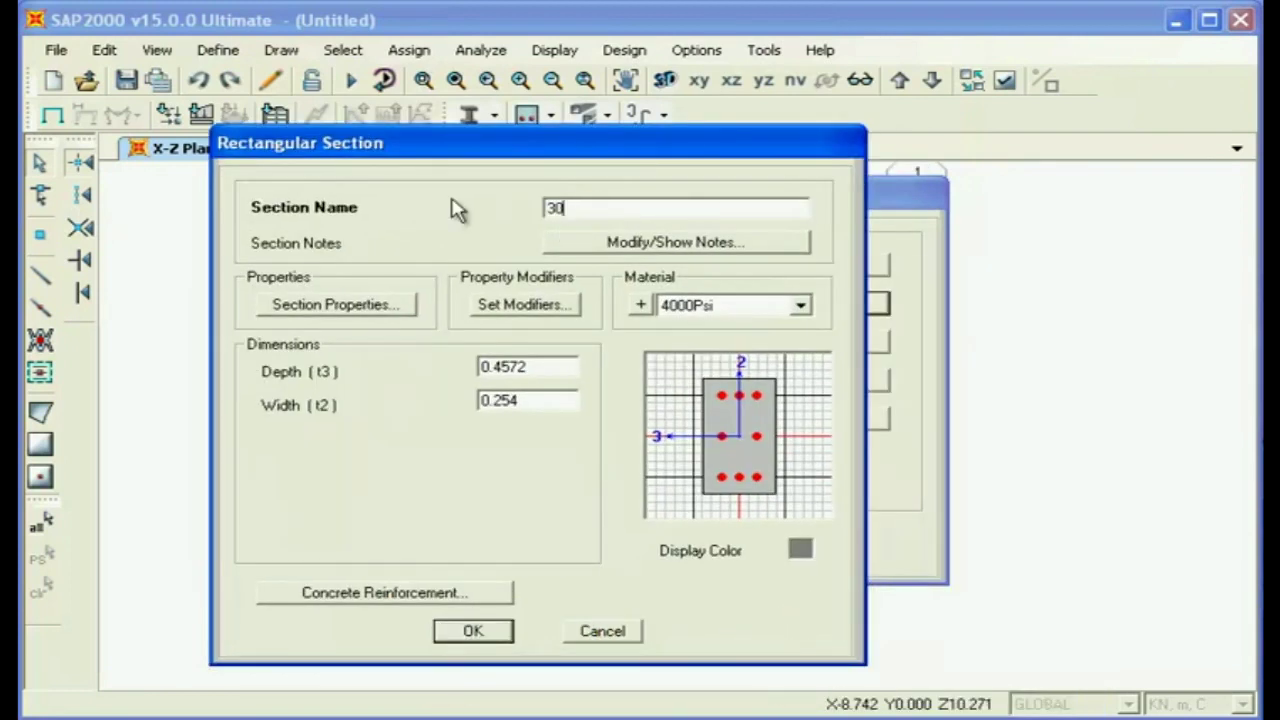
{"action": "double_click", "coordinate": [530, 360]}
{"action": "type", "text": "0.3"}
{"action": "double_click", "coordinate": [530, 401]}
{"action": "type", "text": "0.3"}
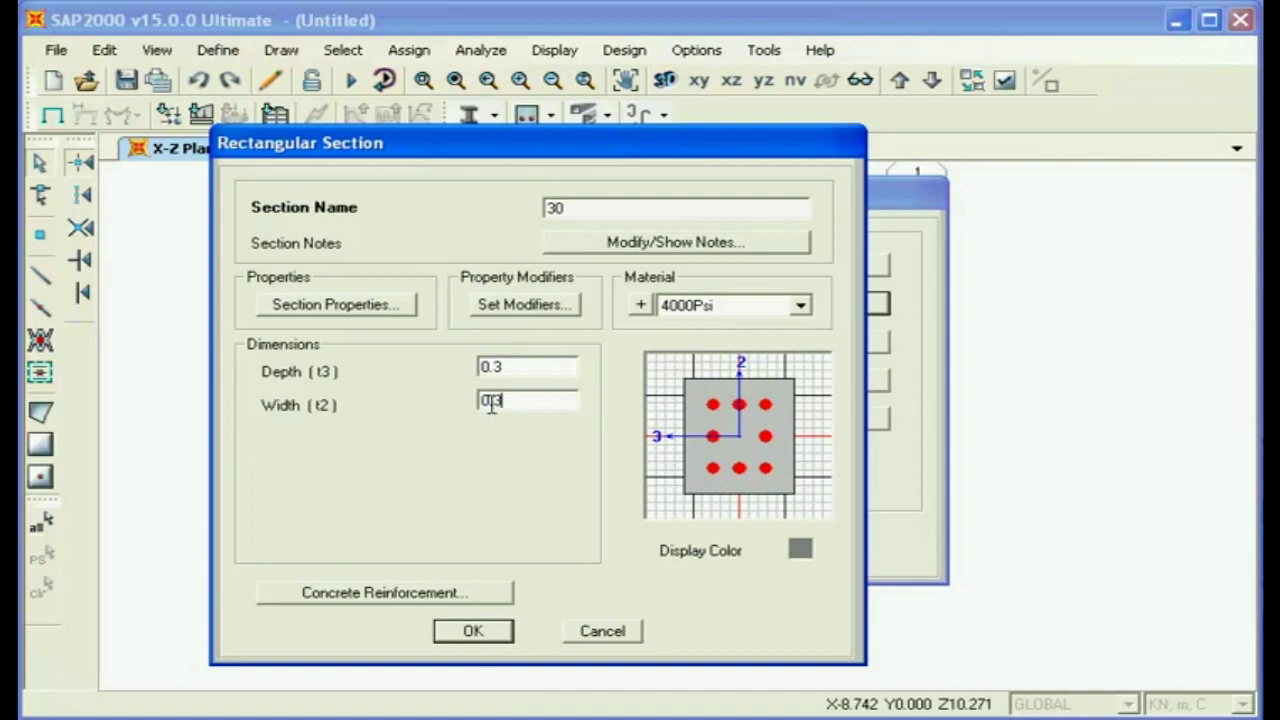
{"action": "left_click", "coordinate": [477, 631]}
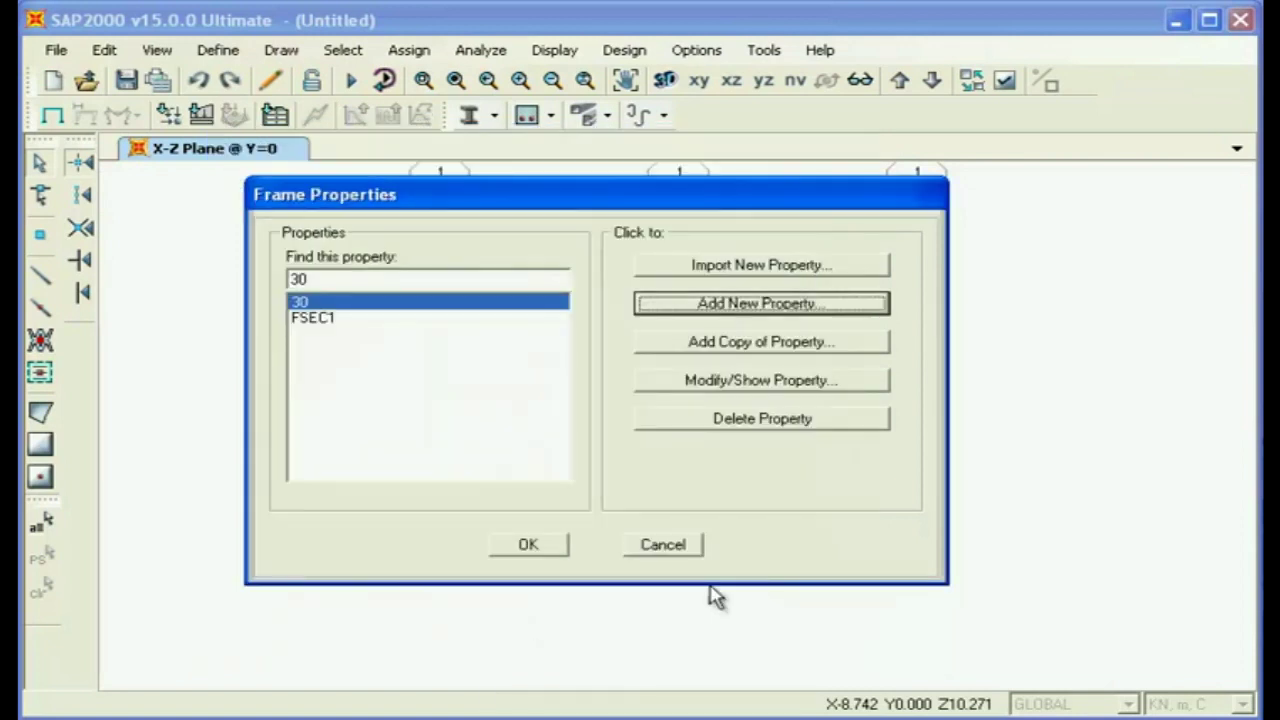
{"action": "left_click", "coordinate": [530, 545]}
Select the whole frame and assign frame section 30 to all its members
{"action": "left_click_drag", "start_coordinate": [1043, 621], "coordinate": [240, 343]}
{"action": "left_click", "coordinate": [409, 50]}
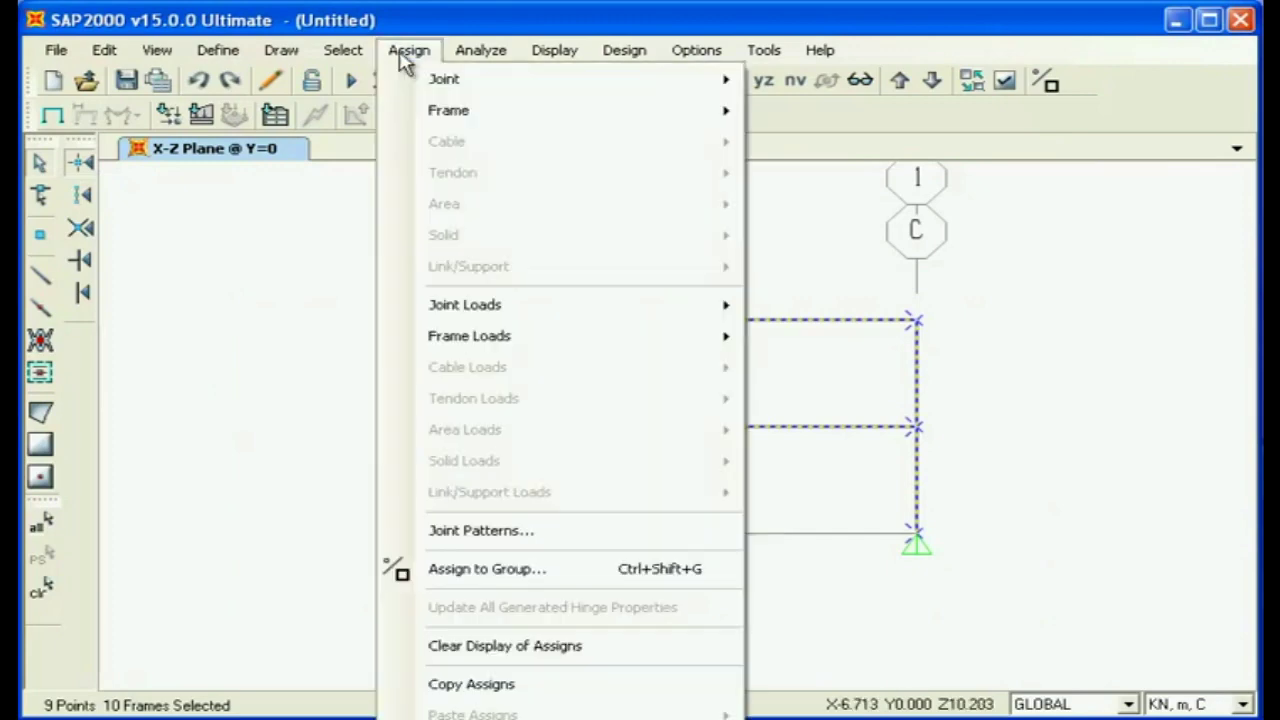
{"action": "mouse_move", "coordinate": [425, 110]}
{"action": "left_click", "coordinate": [778, 116]}
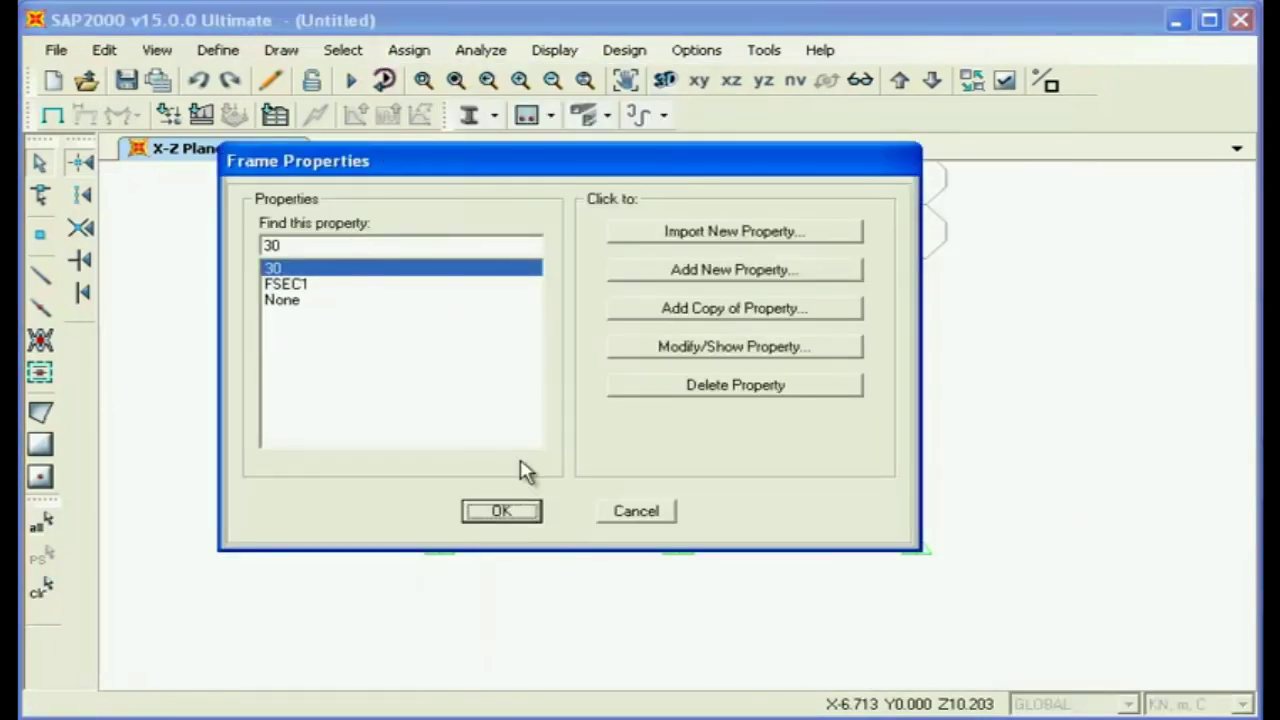
{"action": "left_click", "coordinate": [512, 516]}
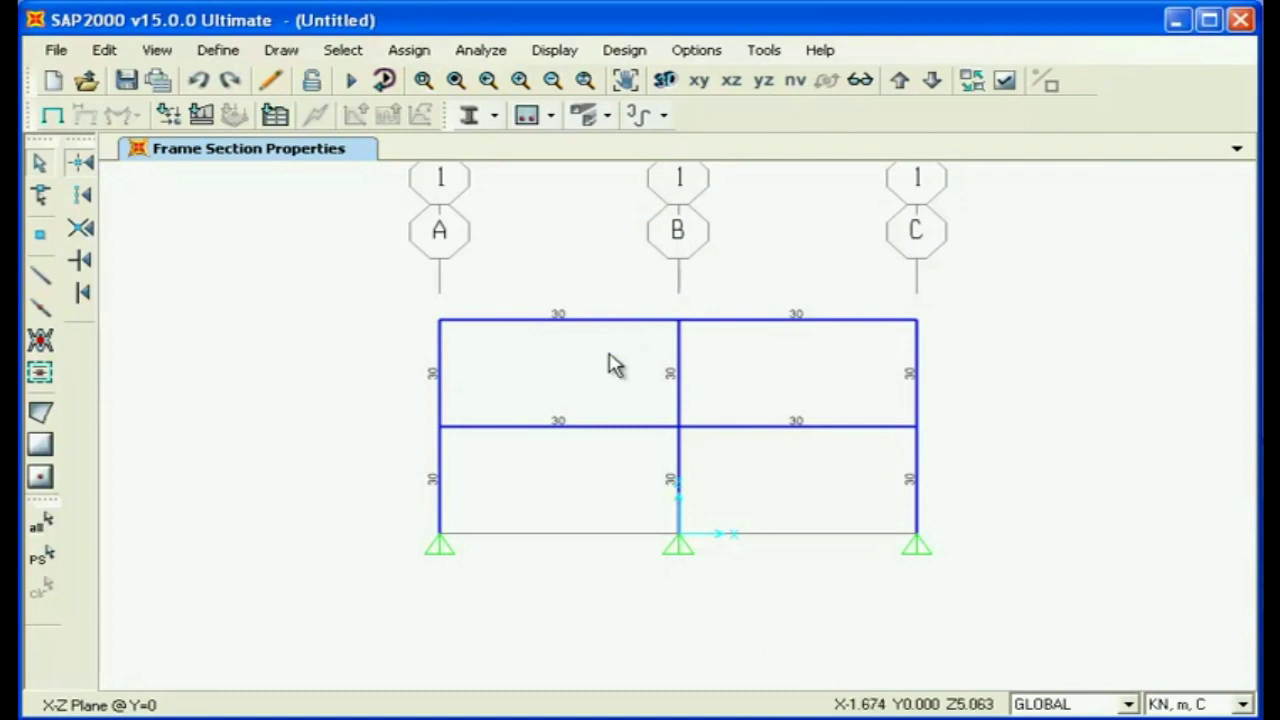
Turn on the extruded view for the active window and inspect how the beams and columns meet at the joints
{"action": "scroll", "coordinate": [565, 340], "scroll_direction": "up", "scroll_amount": 4}
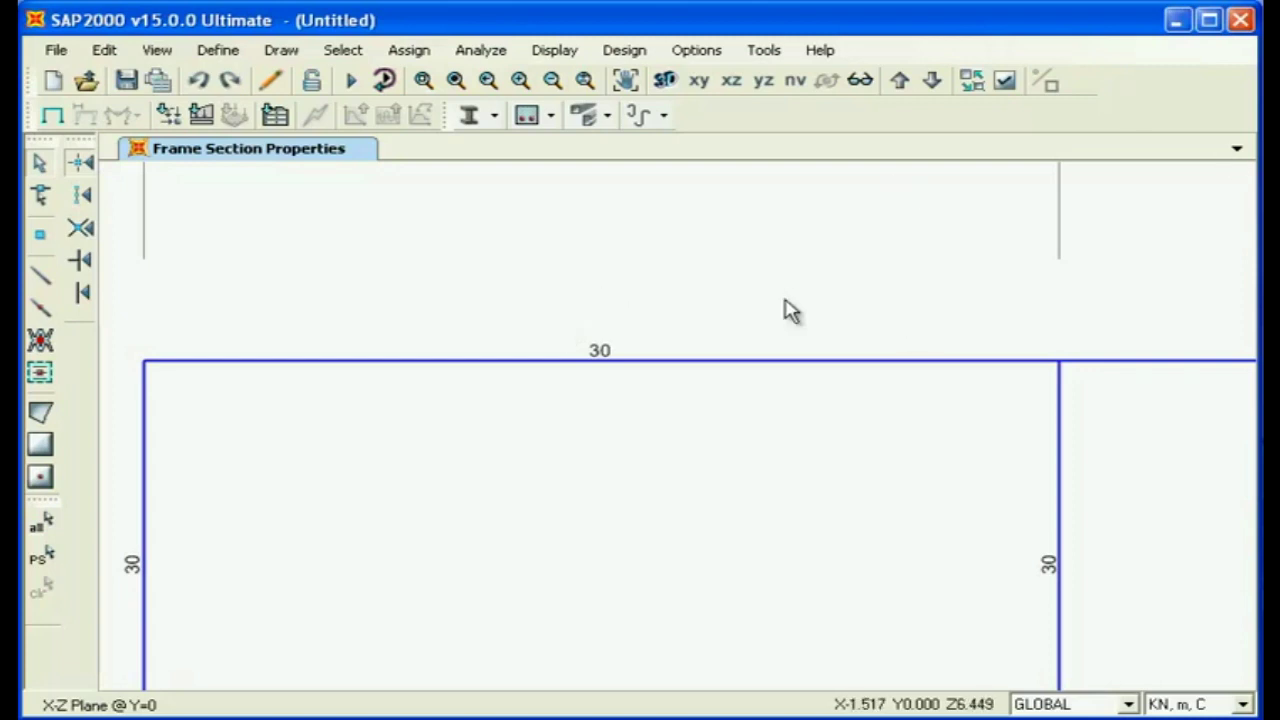
{"action": "left_click", "coordinate": [1005, 82]}
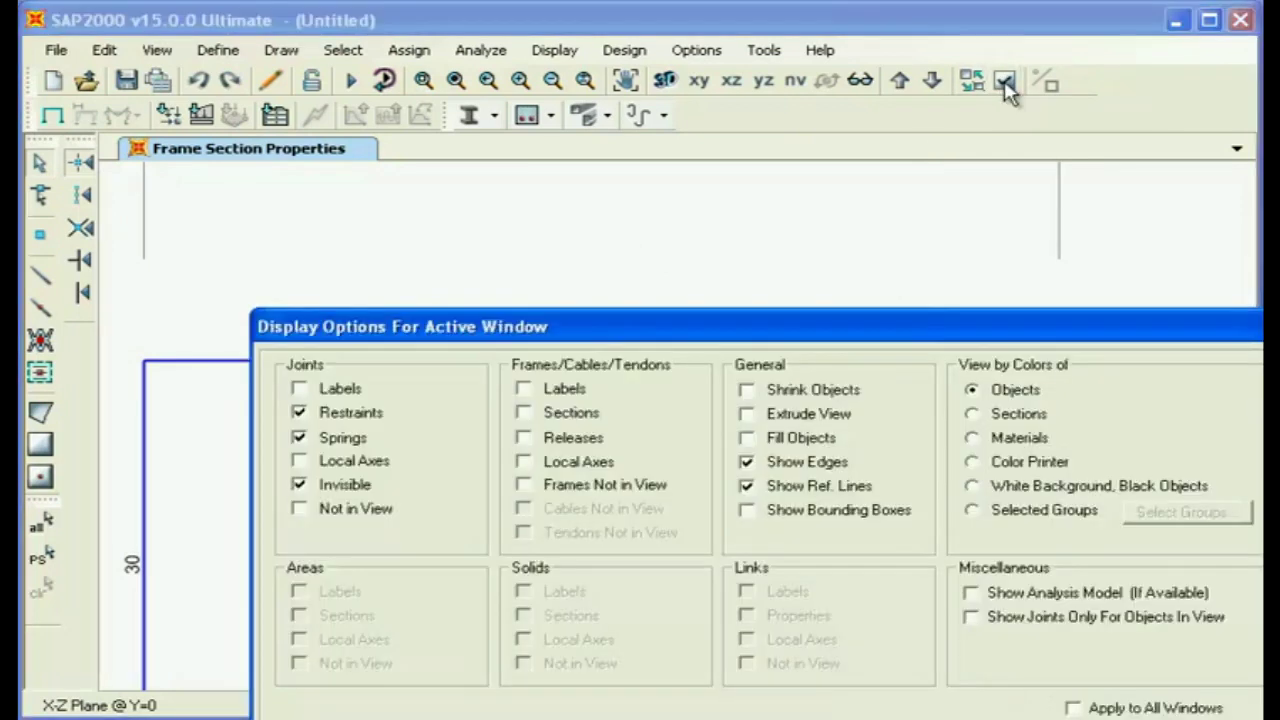
{"action": "left_click_drag", "start_coordinate": [778, 331], "coordinate": [670, 150]}
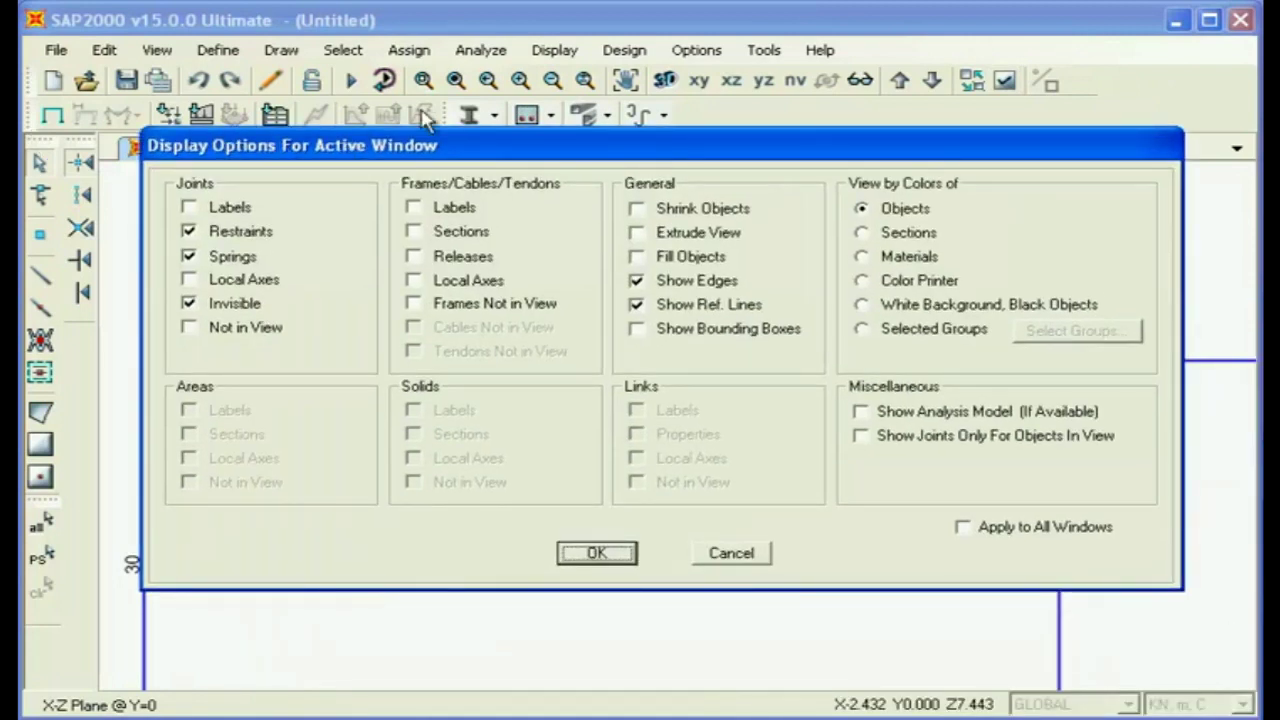
{"action": "left_click", "coordinate": [637, 233]}
{"action": "left_click", "coordinate": [605, 555]}
{"action": "scroll", "coordinate": [486, 471], "scroll_direction": "down", "scroll_amount": 2}
{"action": "scroll", "coordinate": [766, 423], "scroll_direction": "up", "scroll_amount": 2}
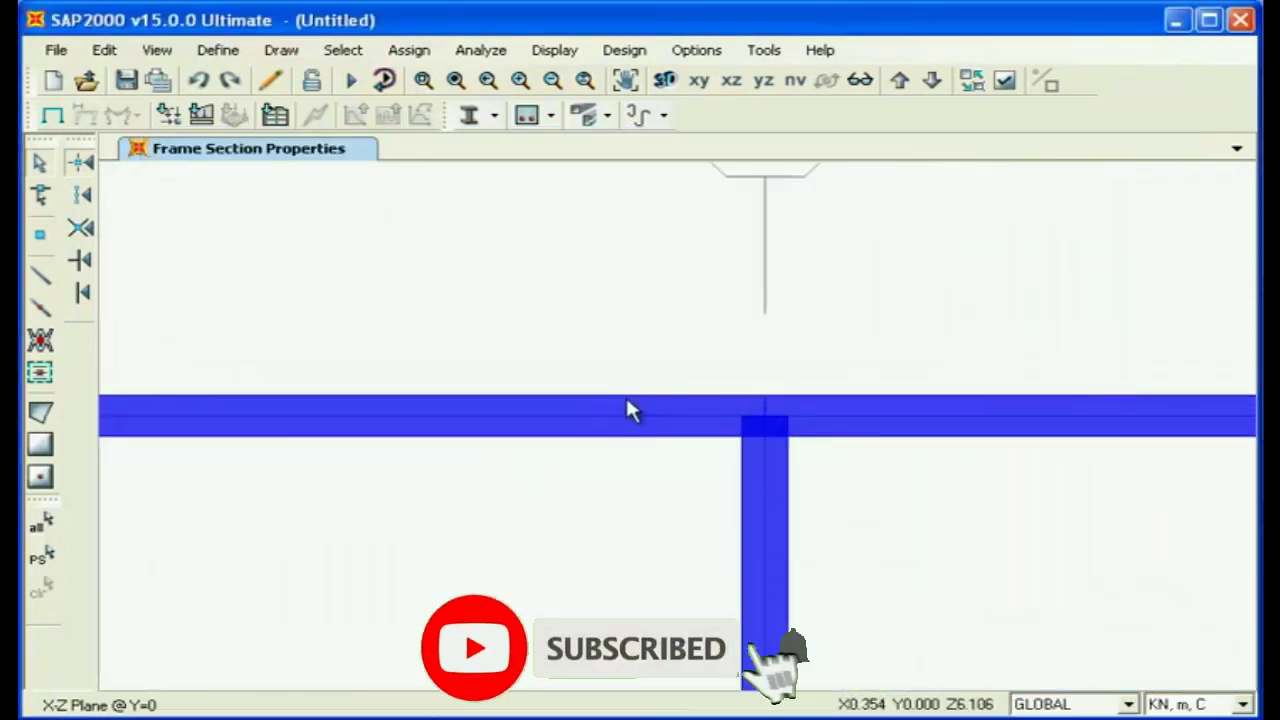
{"action": "middle_click_drag", "start_coordinate": [615, 422], "coordinate": [937, 371]}
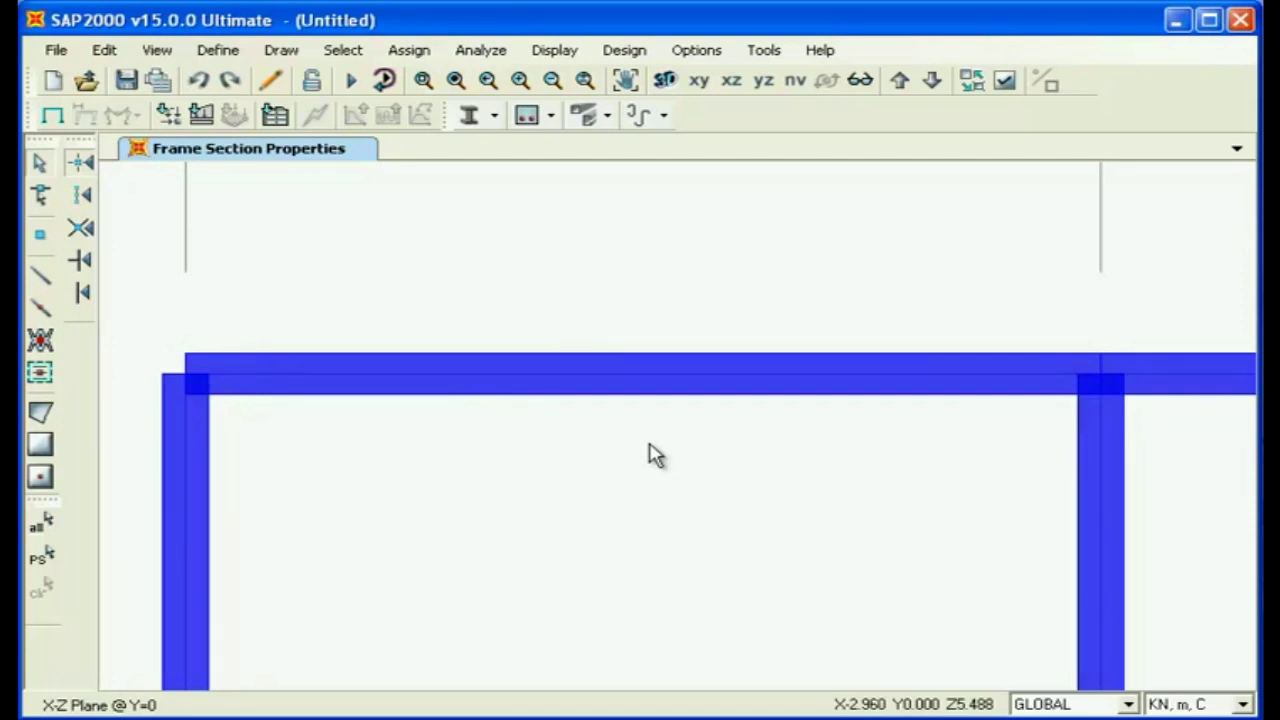
{"action": "scroll", "coordinate": [402, 263], "scroll_direction": "down", "scroll_amount": 1}
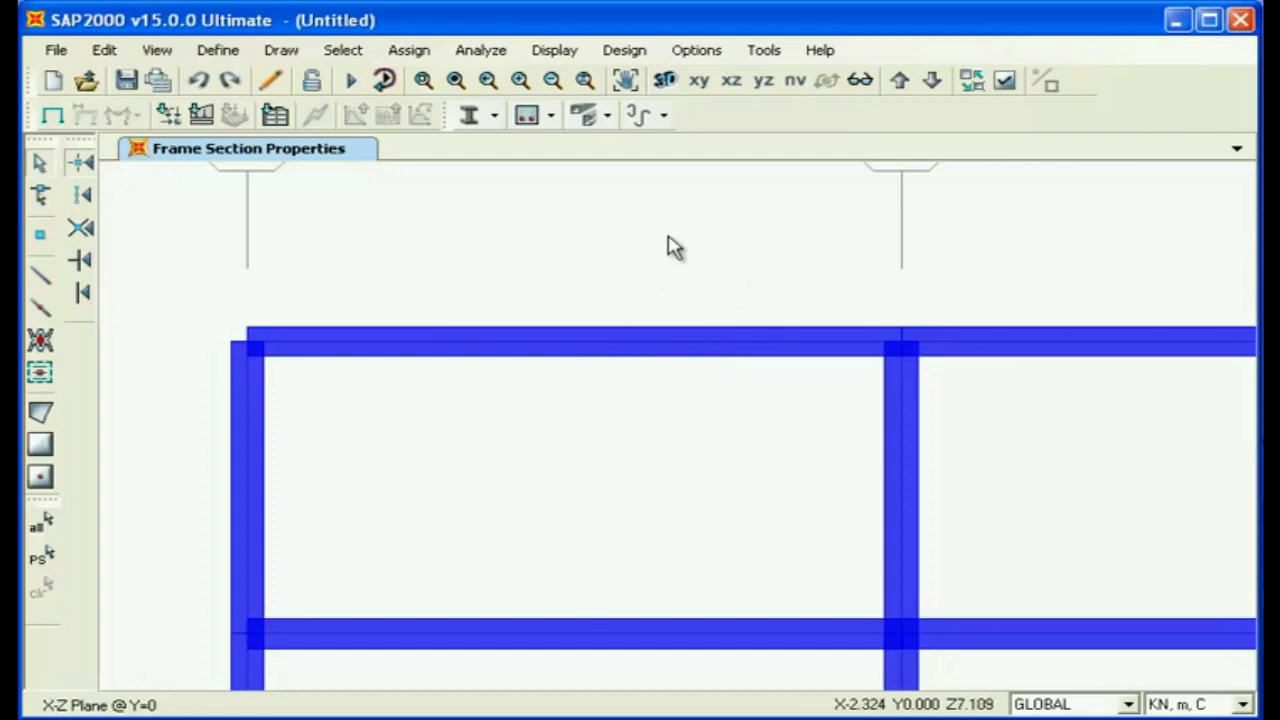
Display the local axes of the frame members and turn off the extruded view in the active window
{"action": "left_click", "coordinate": [1008, 84]}
{"action": "left_click_drag", "start_coordinate": [900, 343], "coordinate": [770, 180]}
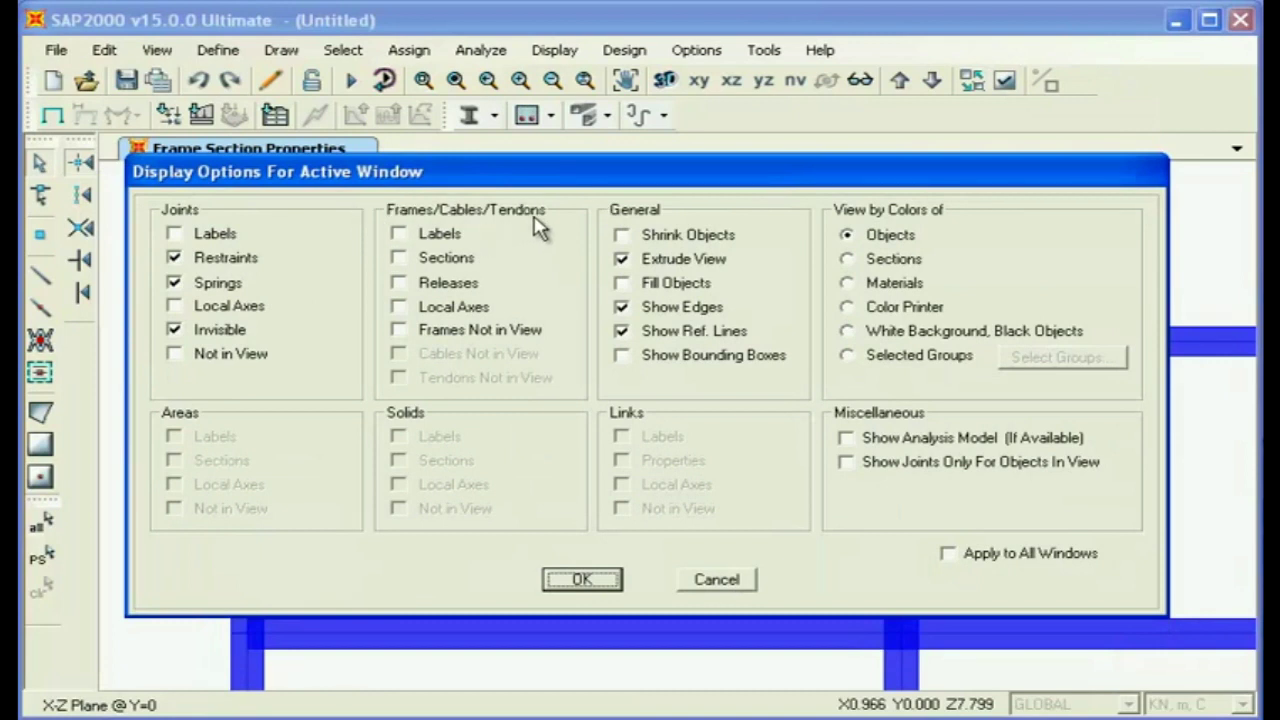
{"action": "left_click", "coordinate": [400, 312]}
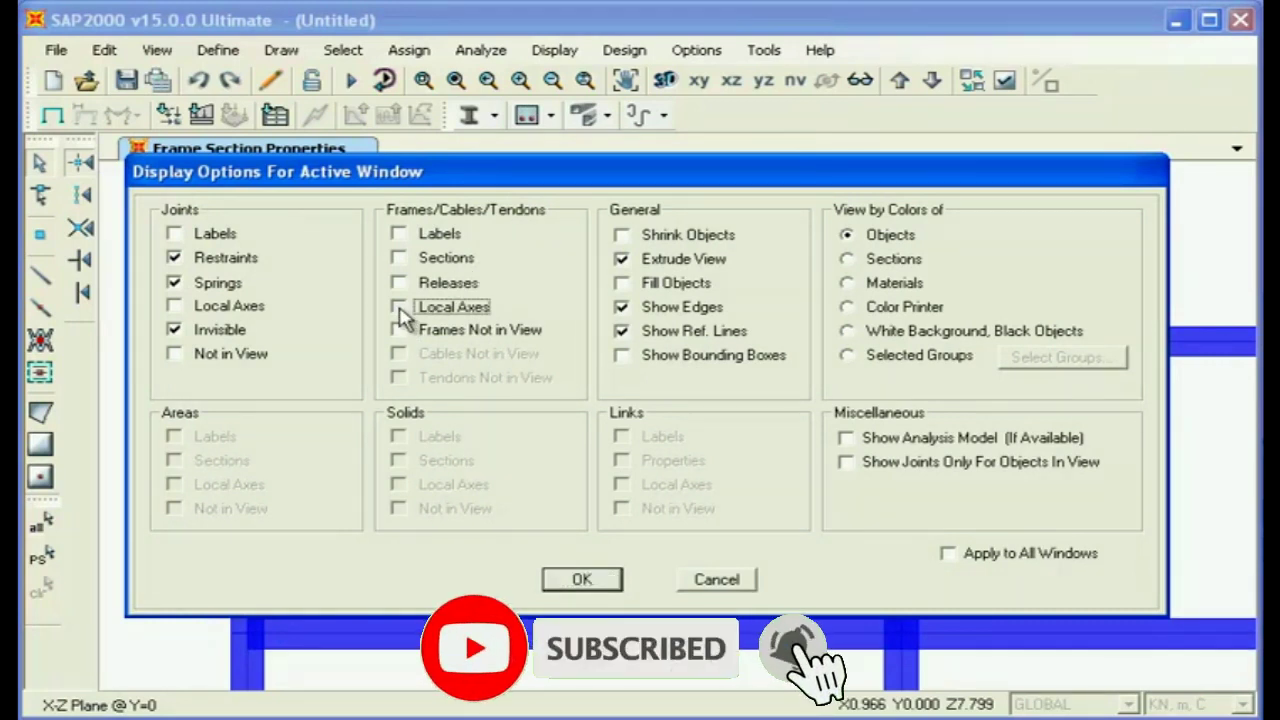
{"action": "left_click", "coordinate": [562, 585]}
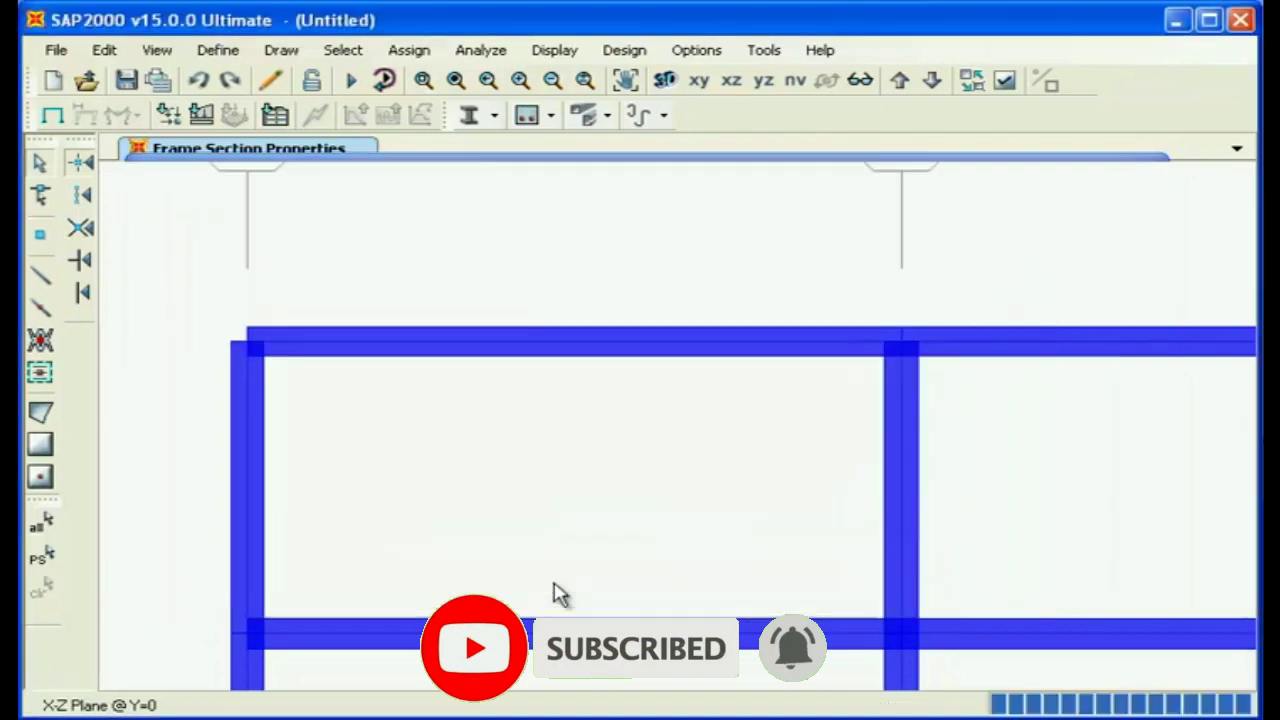
{"action": "left_click", "coordinate": [1007, 84]}
{"action": "left_click_drag", "start_coordinate": [851, 320], "coordinate": [690, 160]}
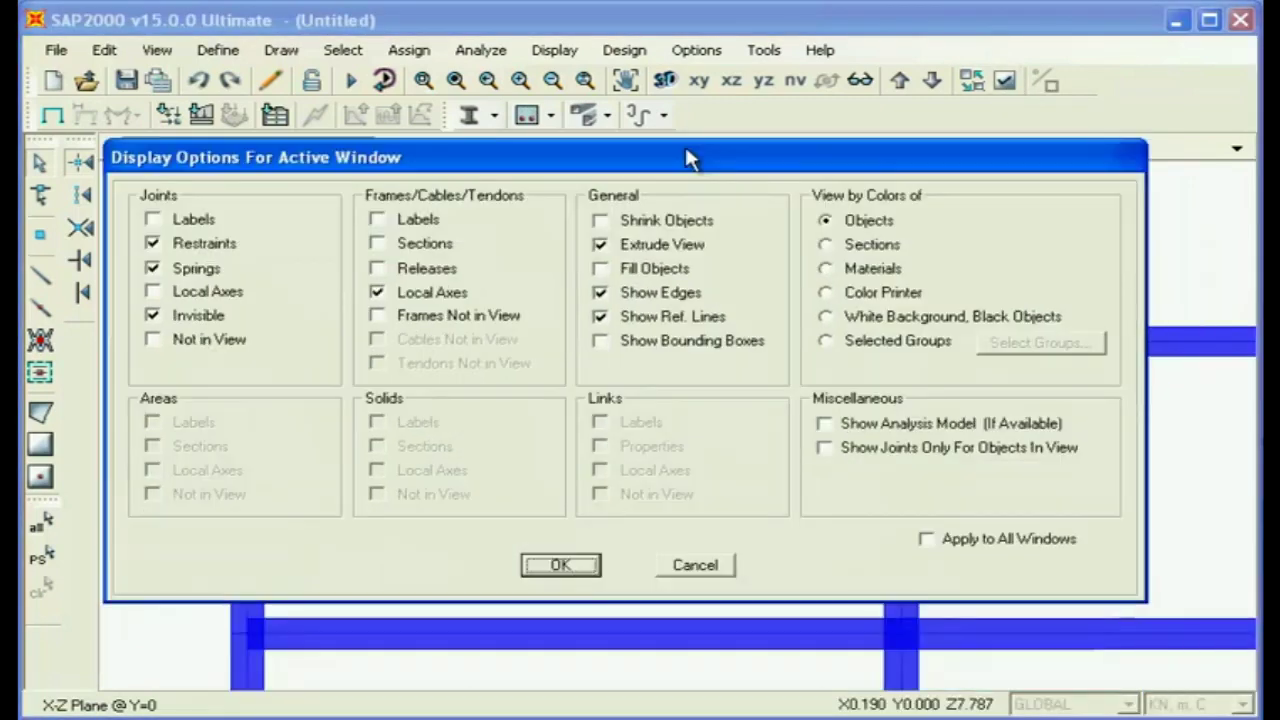
{"action": "left_click", "coordinate": [601, 244]}
{"action": "left_click", "coordinate": [584, 566]}
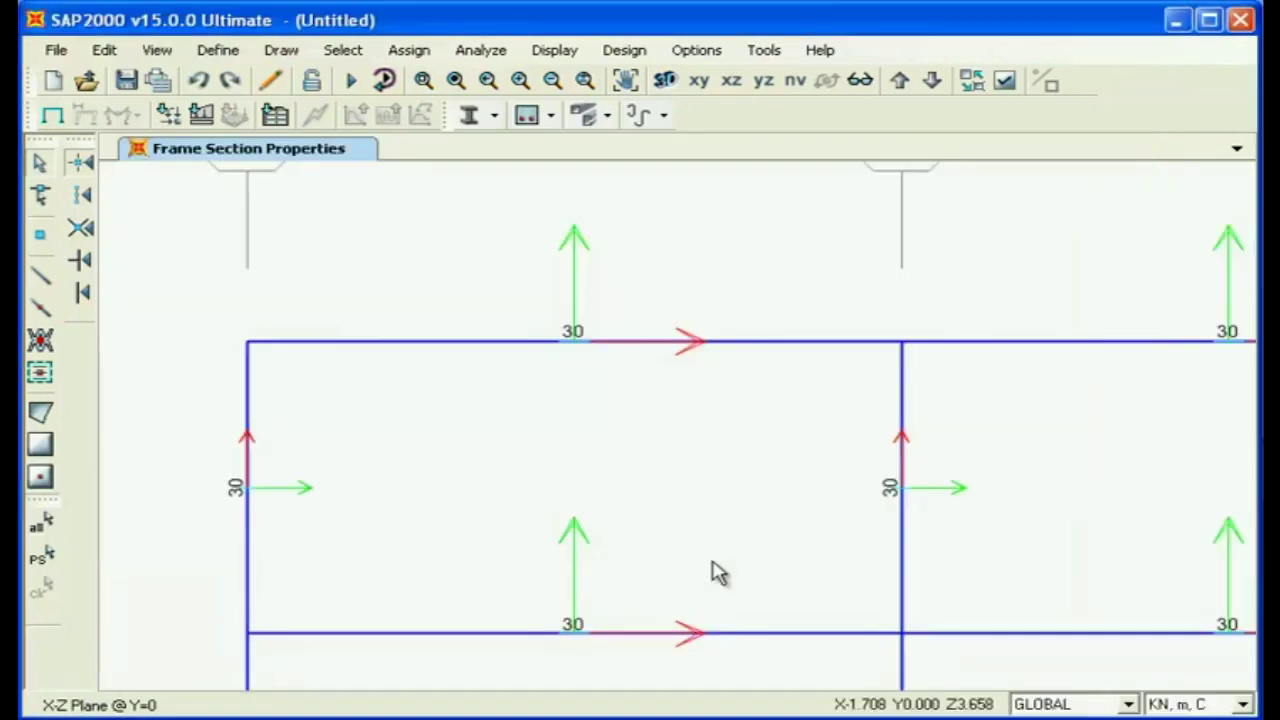
Examine the section labels and local axis directions of the beams and columns across the frame
{"action": "scroll", "coordinate": [757, 389], "scroll_direction": "down", "scroll_amount": 2}
{"action": "key", "text": "F4"}
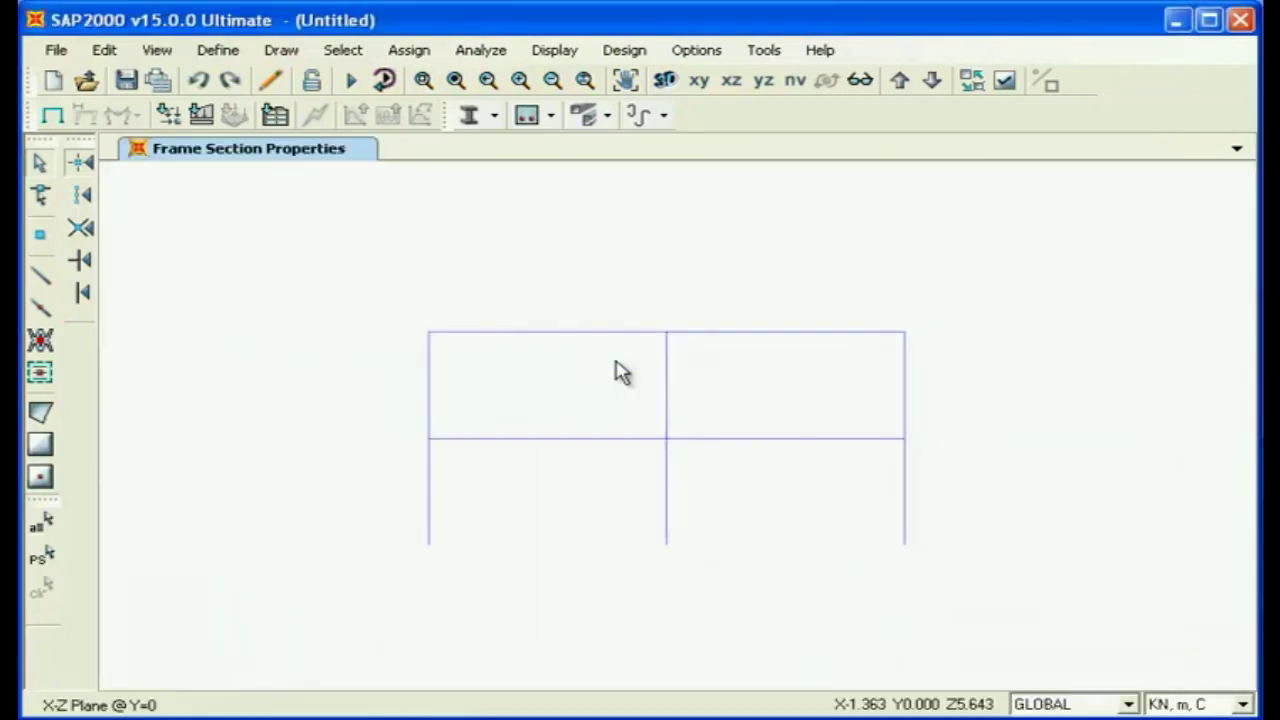
{"action": "scroll", "coordinate": [554, 331], "scroll_direction": "up", "scroll_amount": 2}
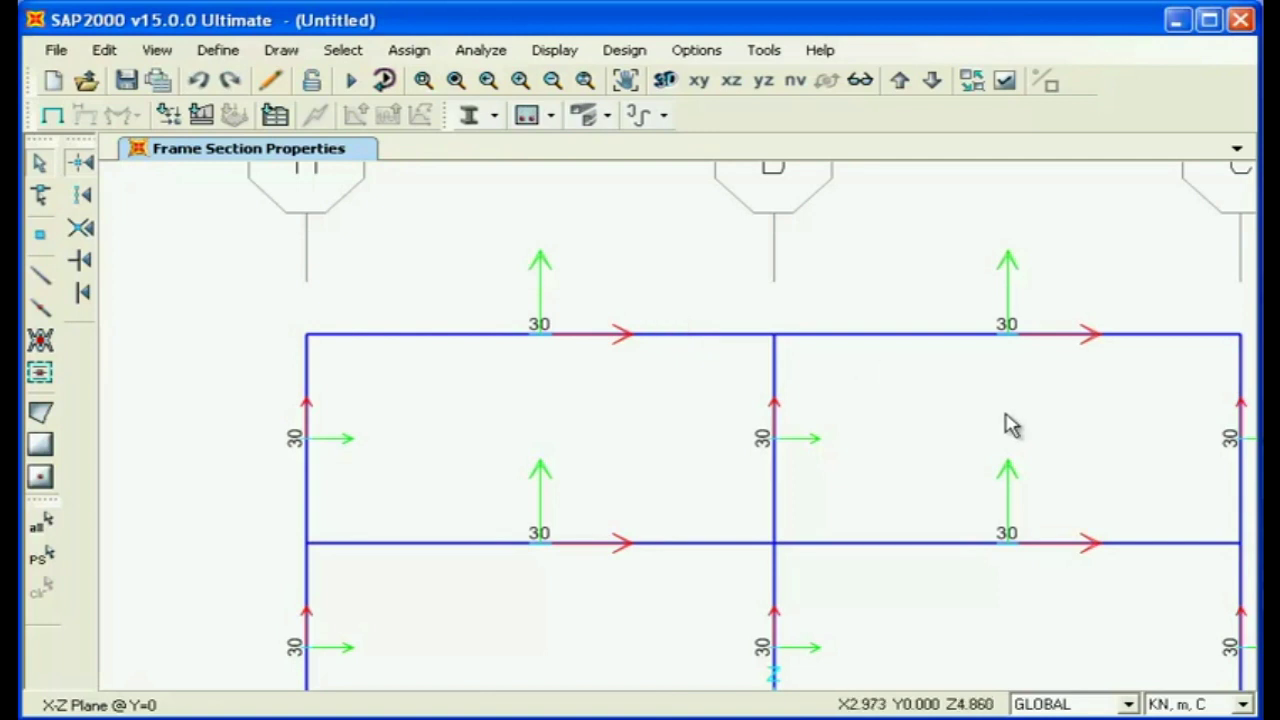
{"action": "scroll", "coordinate": [890, 388], "scroll_direction": "down", "scroll_amount": 1}
{"action": "scroll", "coordinate": [627, 340], "scroll_direction": "up", "scroll_amount": 2}
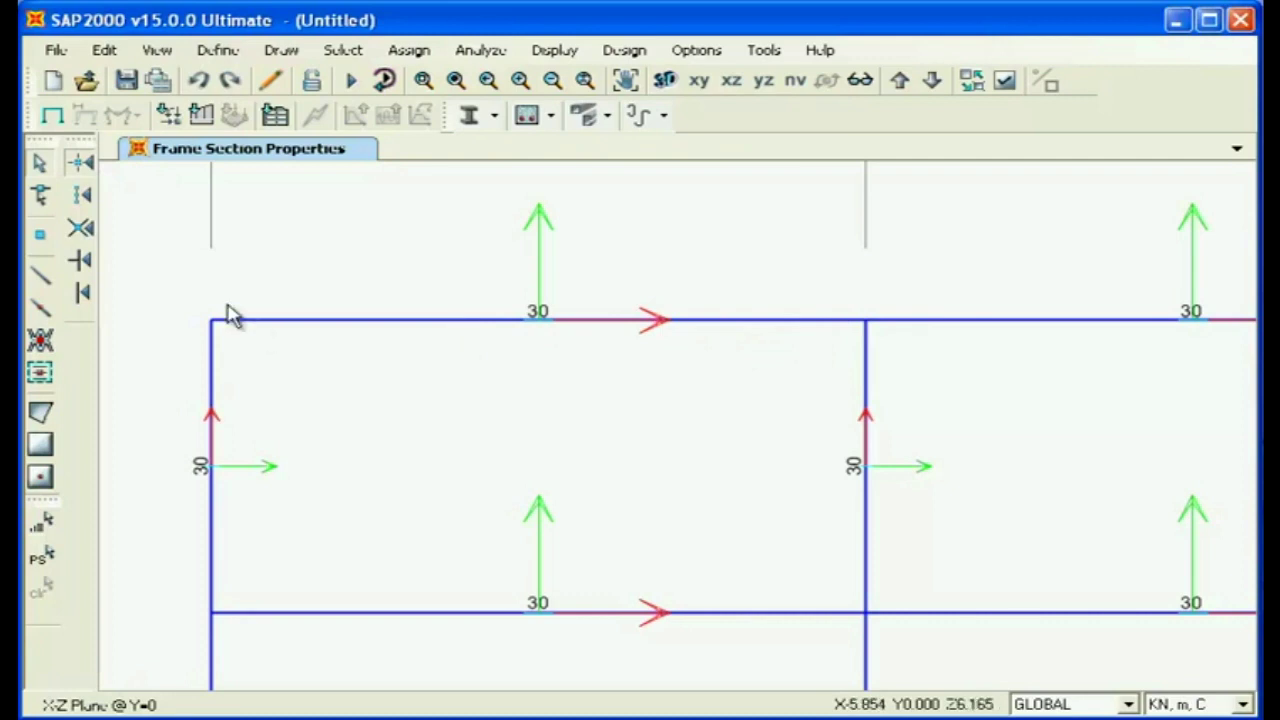
{"action": "middle_click_drag", "start_coordinate": [263, 446], "coordinate": [571, 323]}
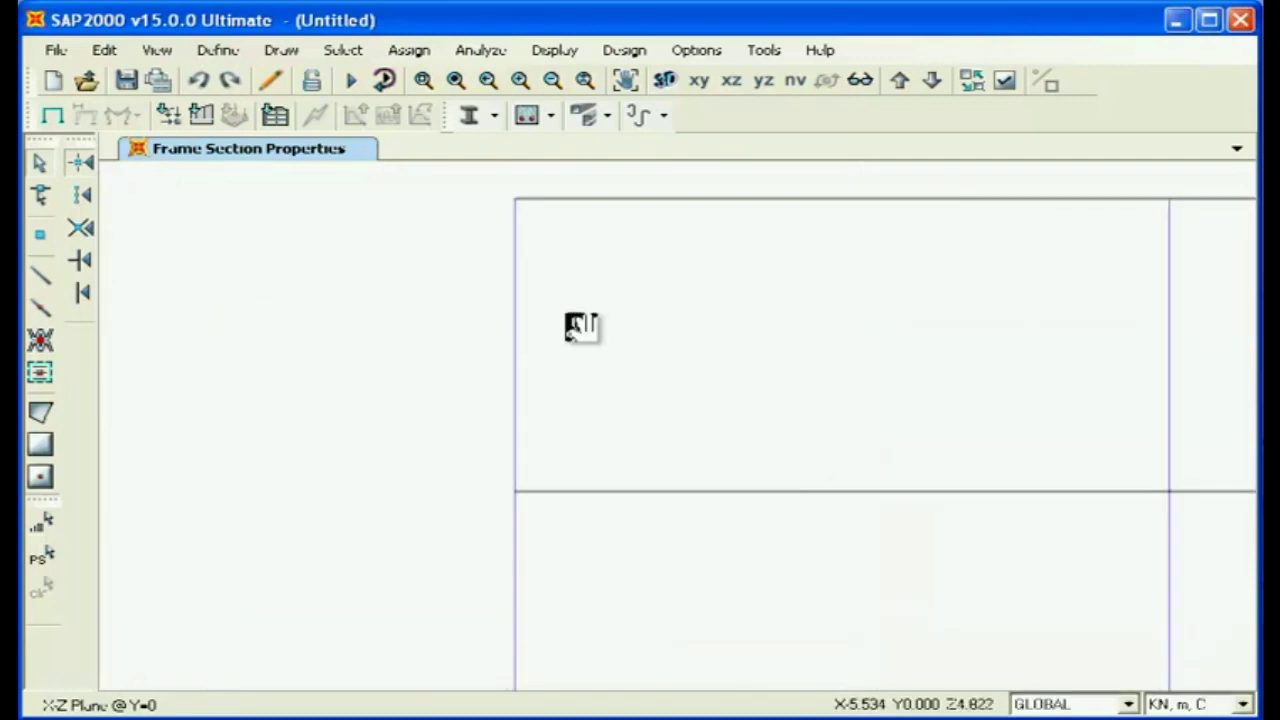
{"action": "scroll", "coordinate": [537, 331], "scroll_direction": "up", "scroll_amount": 2}
{"action": "middle_click_drag", "start_coordinate": [472, 385], "coordinate": [442, 388]}
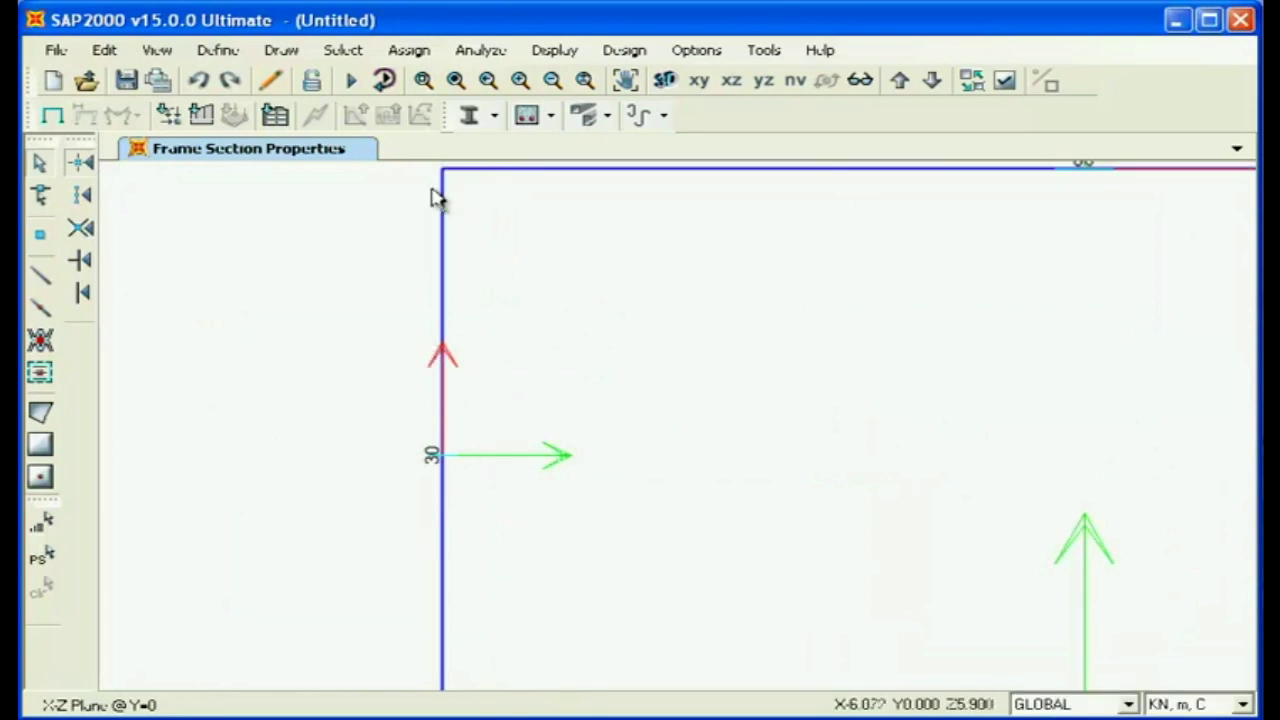
{"action": "scroll", "coordinate": [443, 289], "scroll_direction": "down", "scroll_amount": 1}
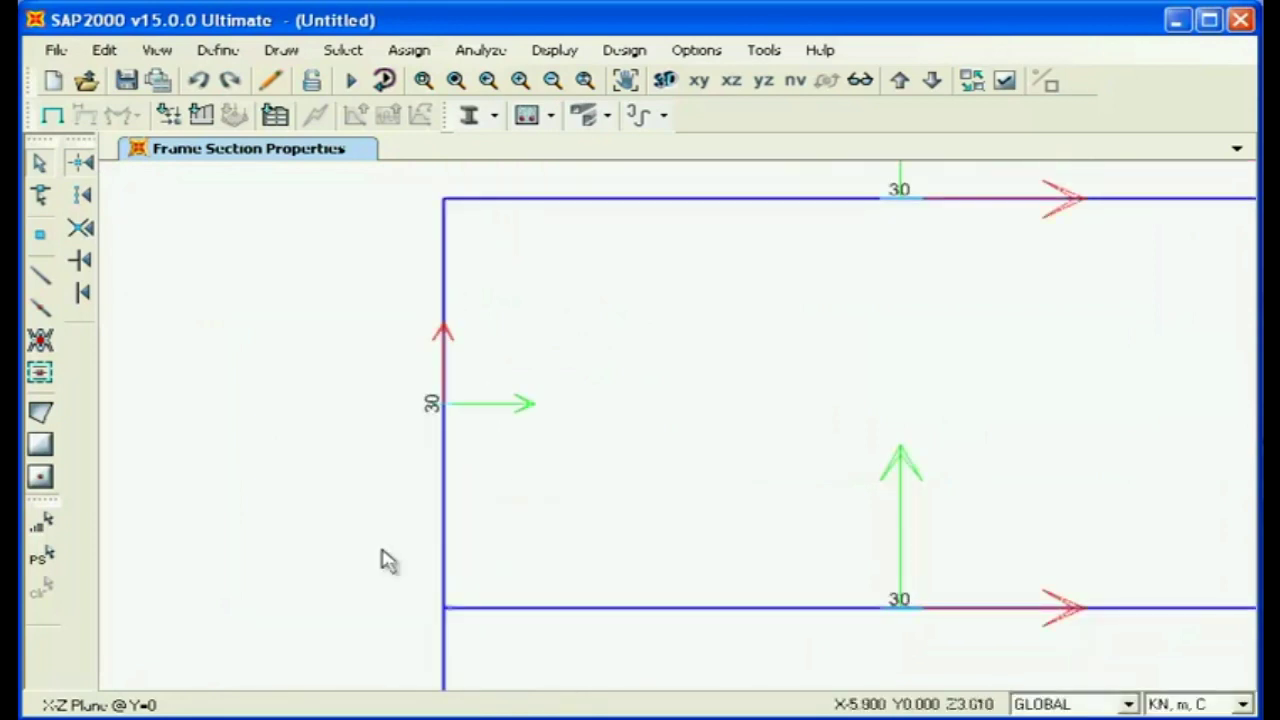
{"action": "scroll", "coordinate": [714, 389], "scroll_direction": "down", "scroll_amount": 1}
{"action": "middle_click_drag", "start_coordinate": [714, 389], "coordinate": [441, 389]}
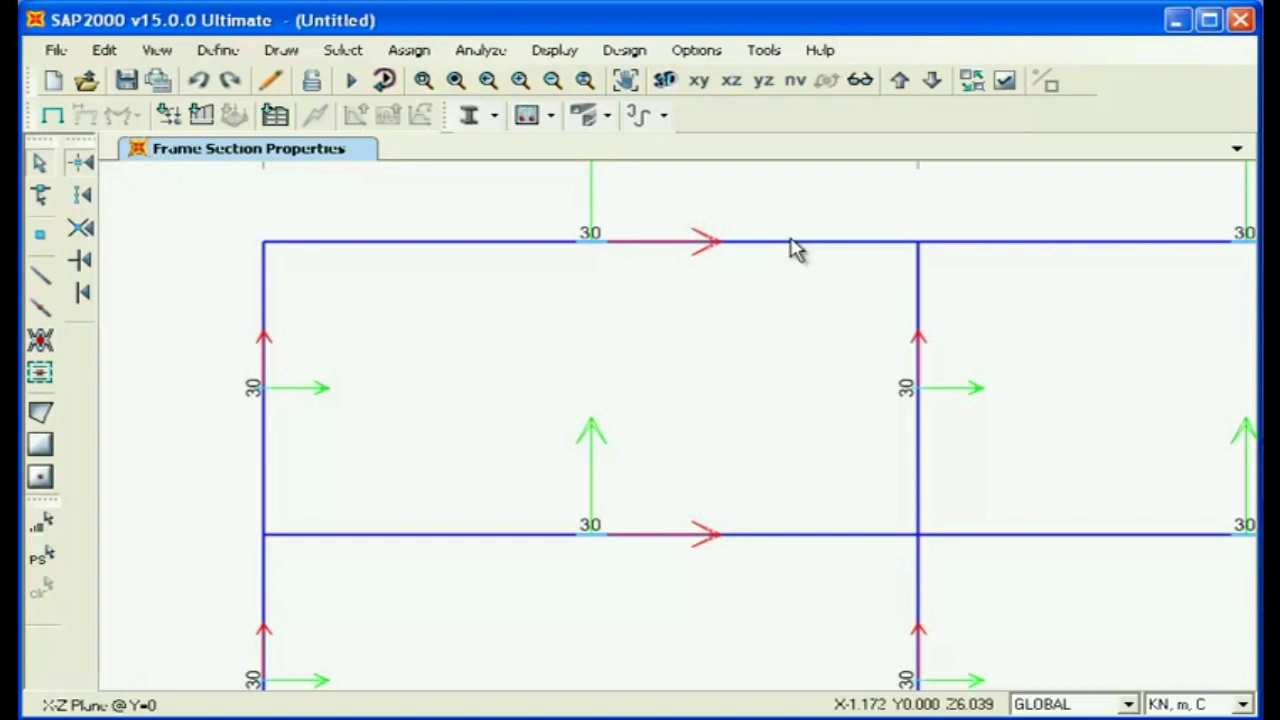
{"action": "scroll", "coordinate": [797, 346], "scroll_direction": "down", "scroll_amount": 1}
{"action": "middle_click_drag", "start_coordinate": [797, 346], "coordinate": [605, 371]}
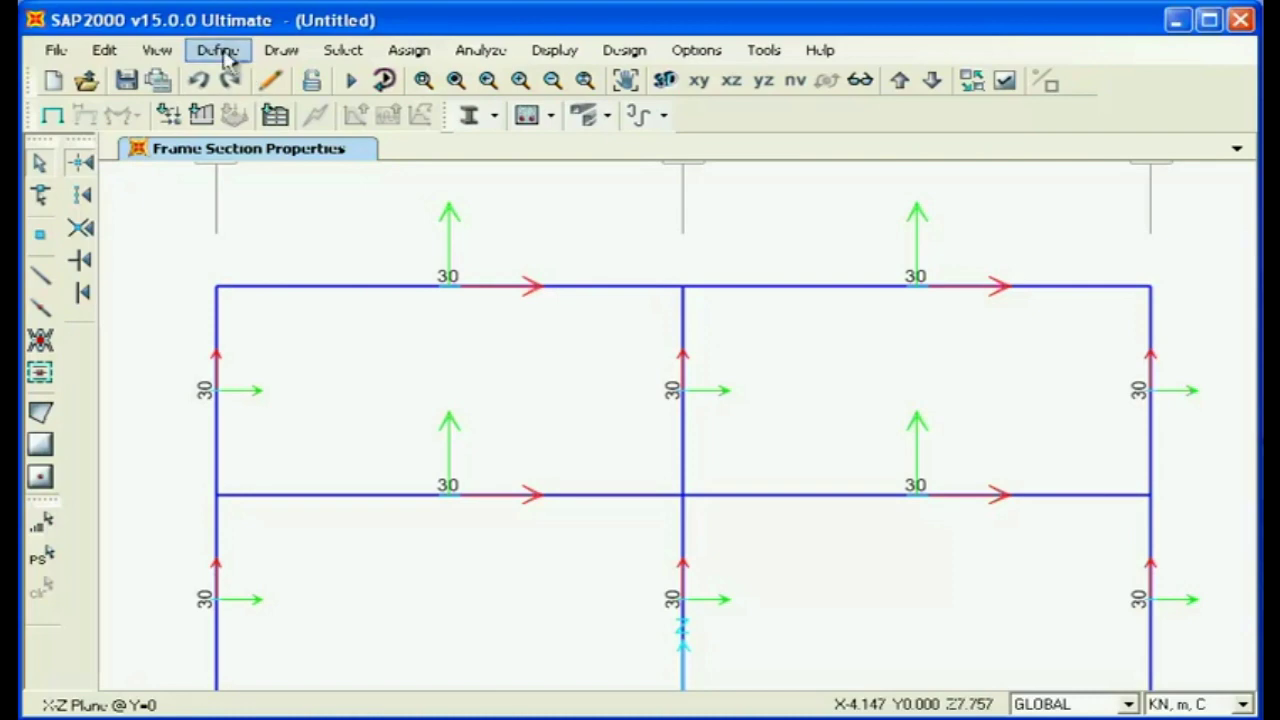
Add a new rectangular concrete frame section and name it 50
{"action": "left_click", "coordinate": [220, 52]}
{"action": "mouse_move", "coordinate": [329, 122]}
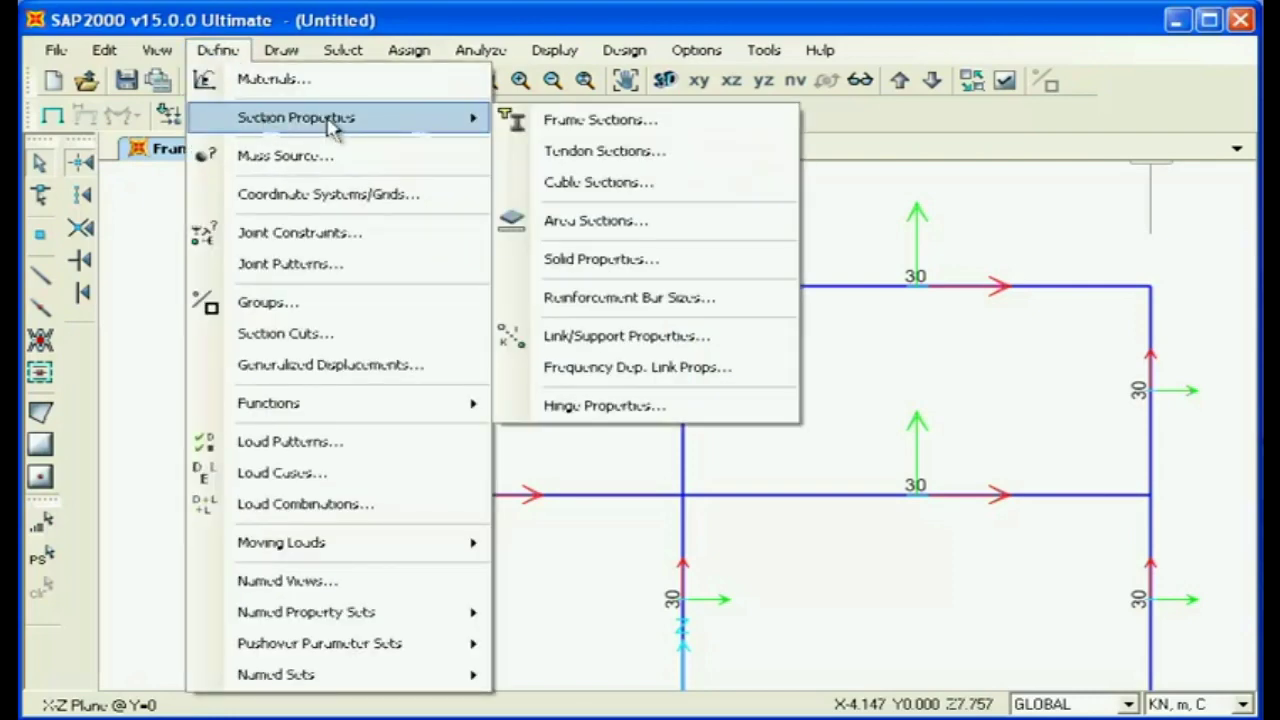
{"action": "left_click", "coordinate": [518, 120]}
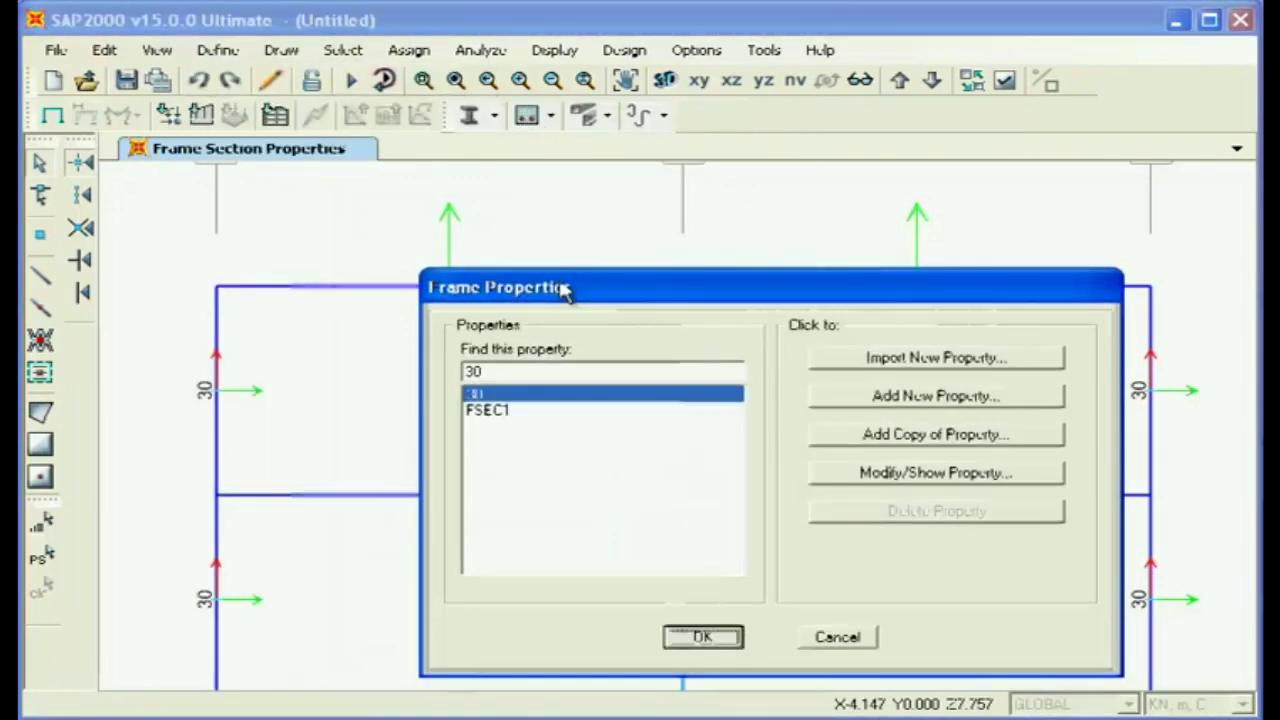
{"action": "left_click_drag", "start_coordinate": [563, 289], "coordinate": [418, 198]}
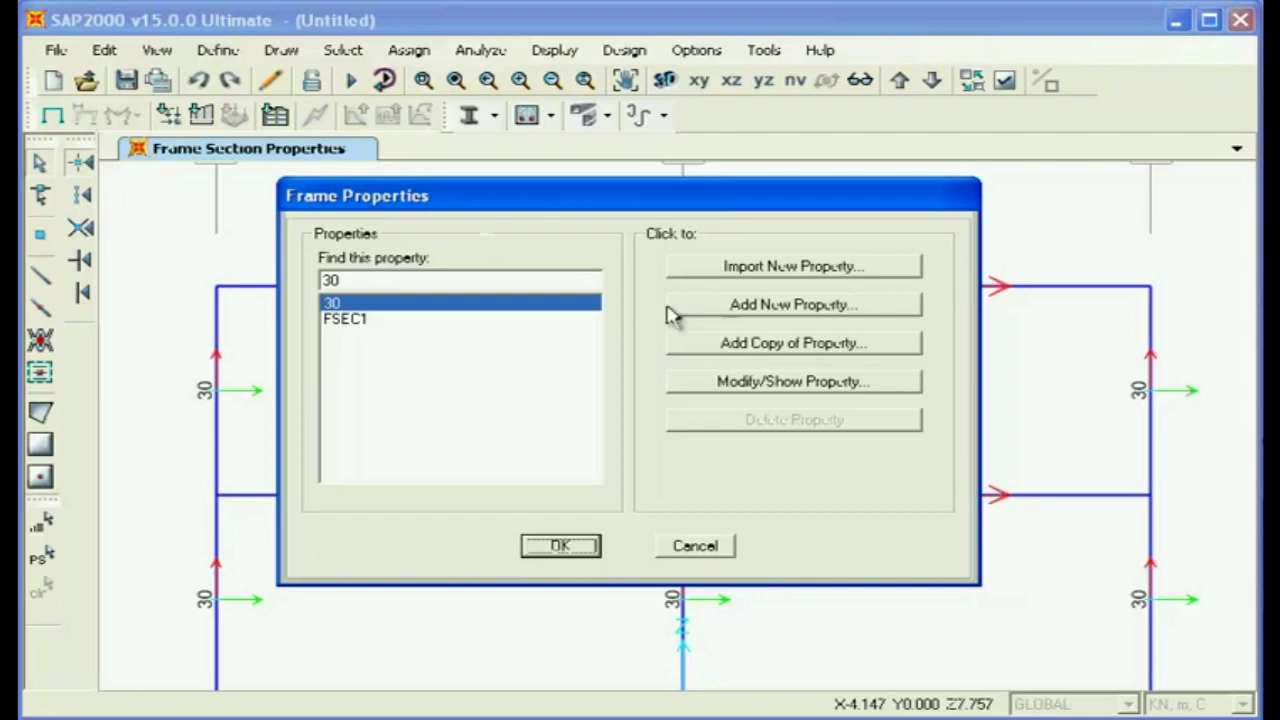
{"action": "left_click", "coordinate": [731, 305]}
{"action": "left_click", "coordinate": [360, 270]}
{"action": "double_click", "coordinate": [663, 200]}
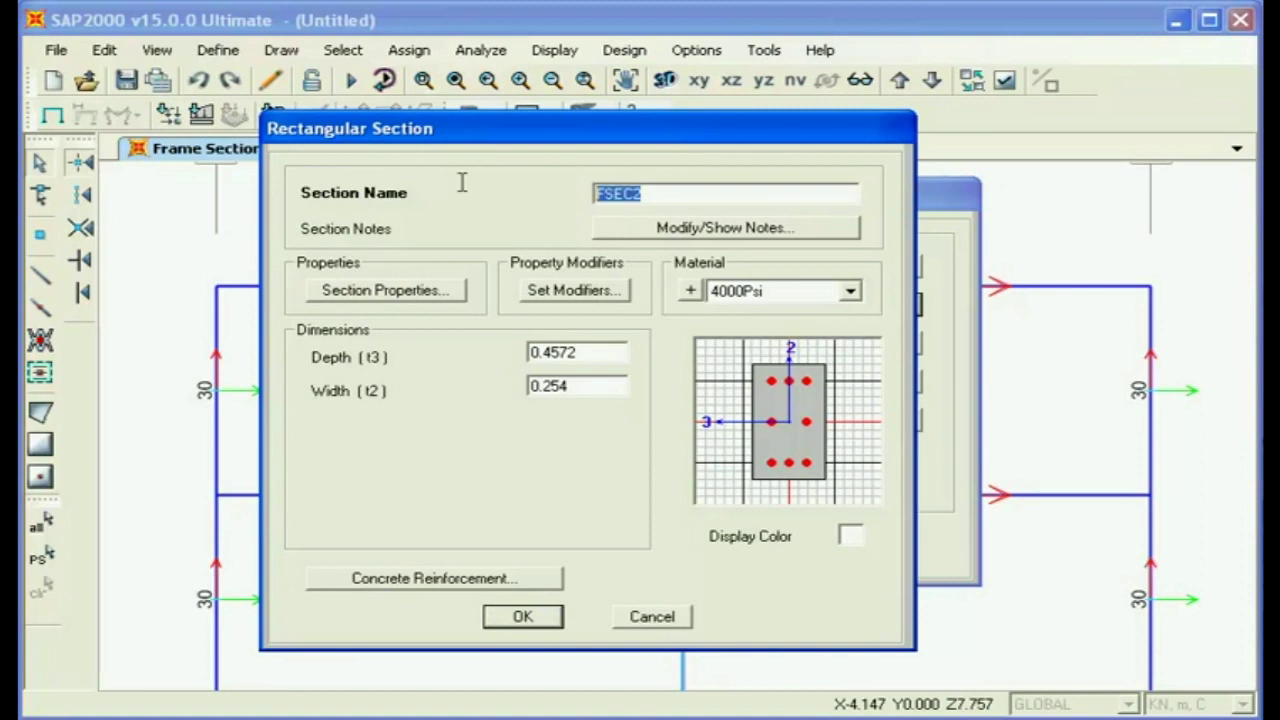
{"action": "type", "text": "50"}
Set the depth and width of section 50 to 0.5 m each and save the section
{"action": "double_click", "coordinate": [572, 350]}
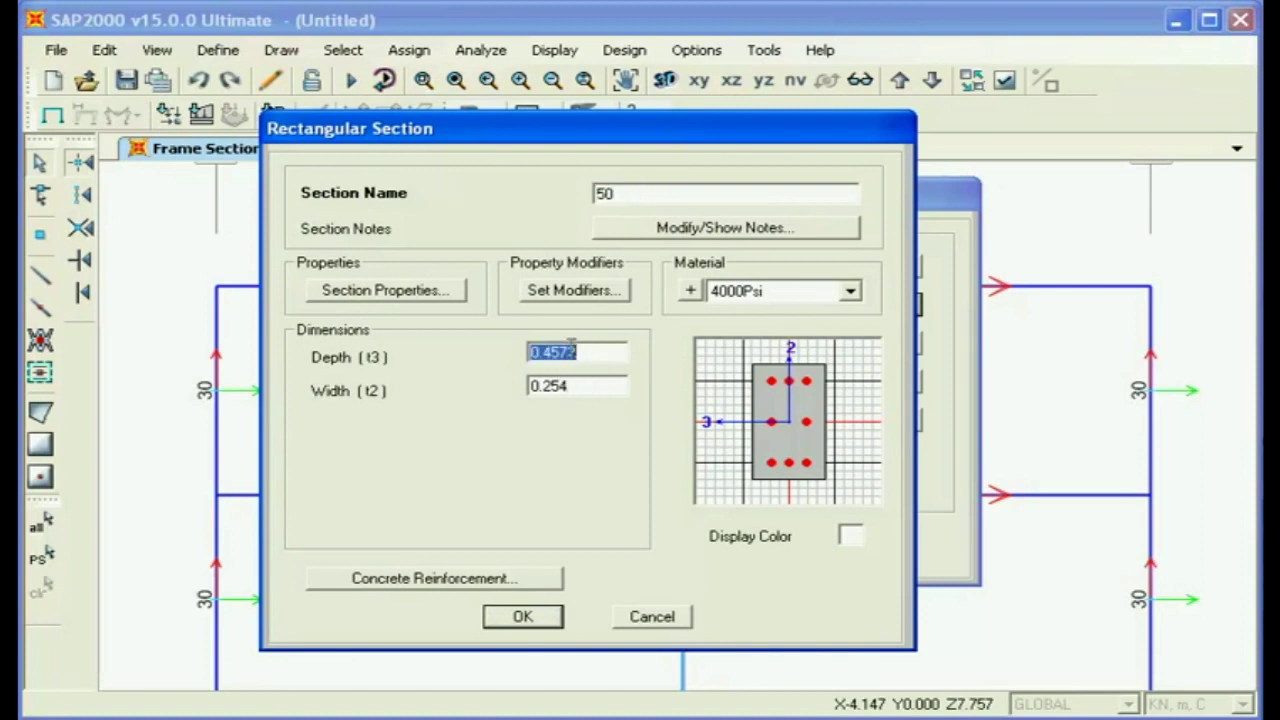
{"action": "type", "text": "0.5"}
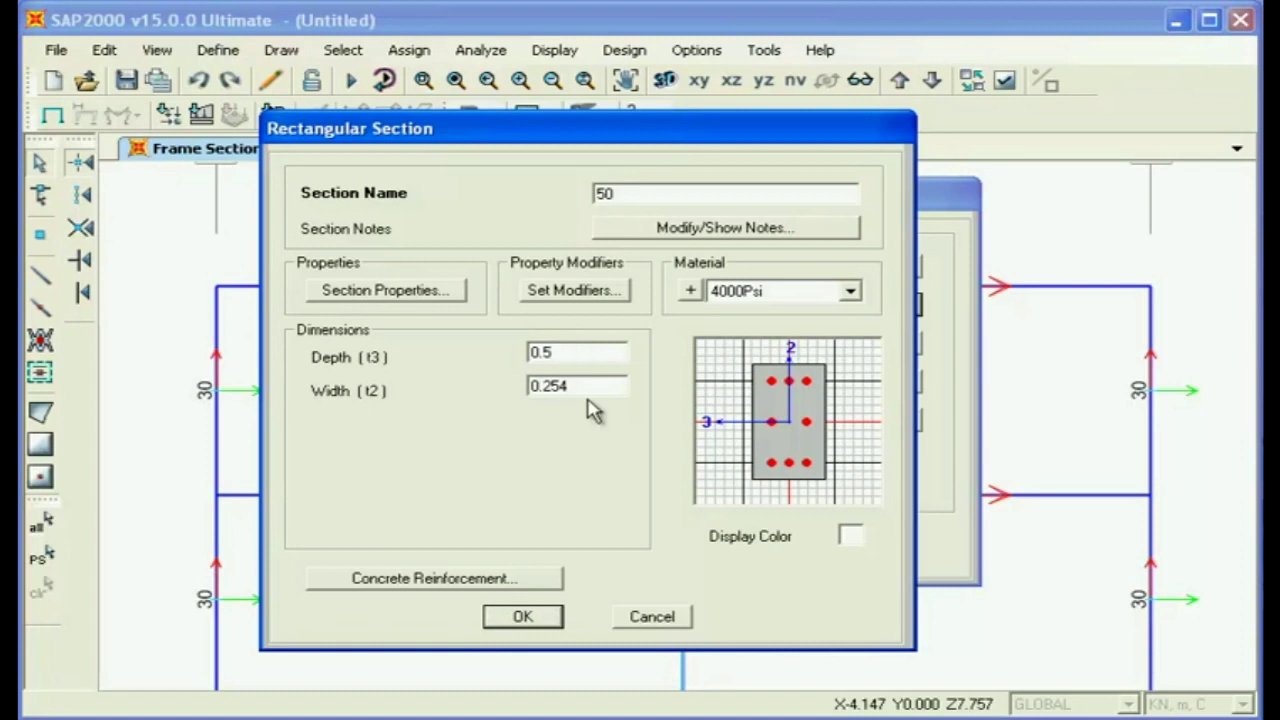
{"action": "double_click", "coordinate": [589, 386]}
{"action": "type", "text": "0."}
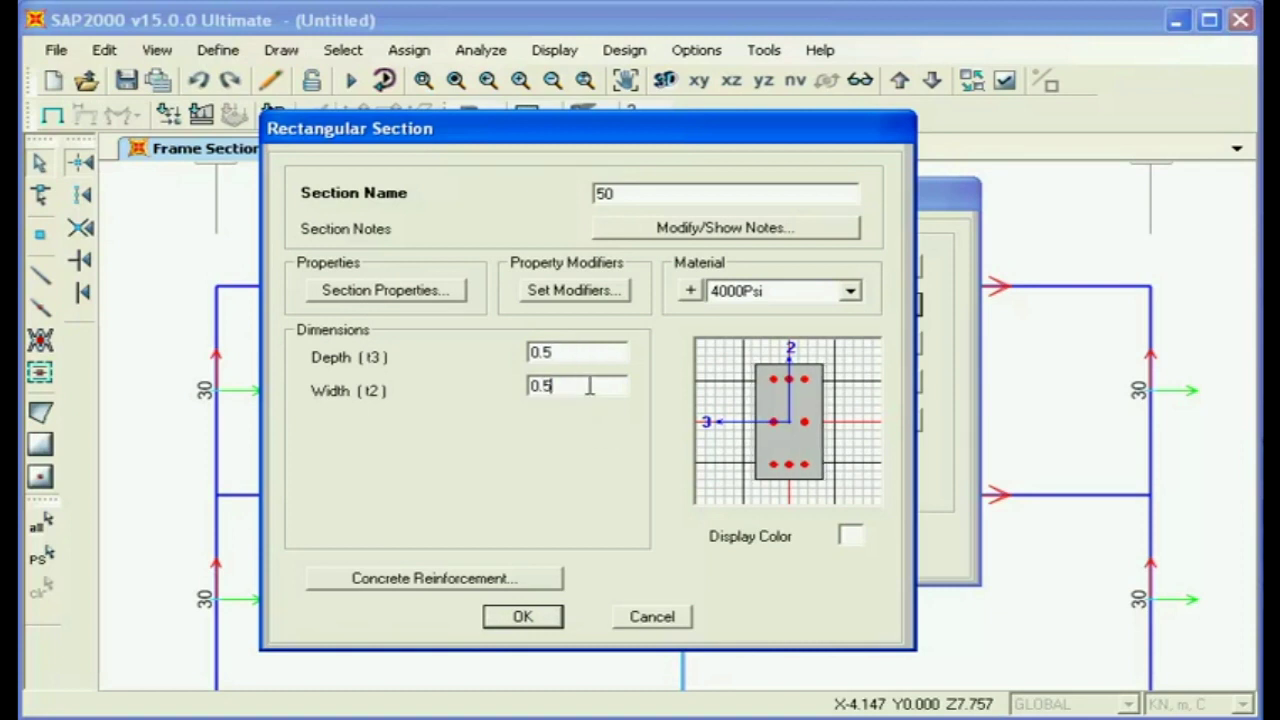
{"action": "left_click", "coordinate": [523, 616]}
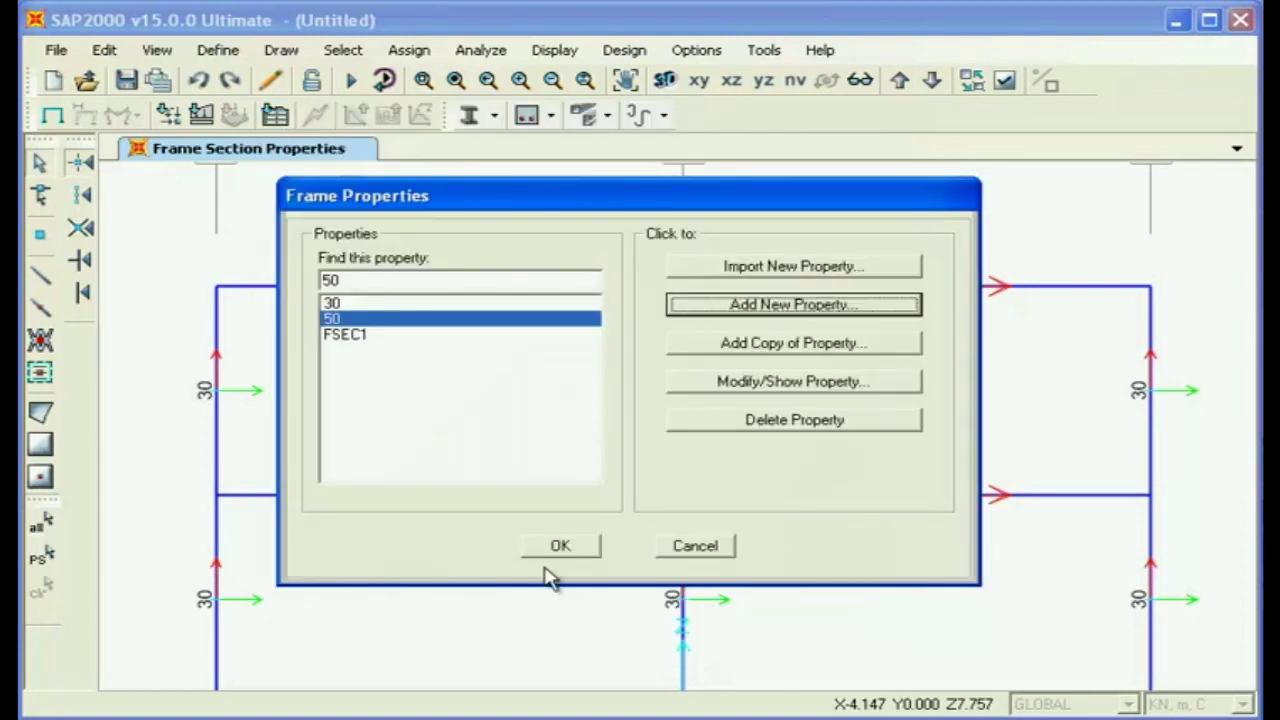
{"action": "left_click", "coordinate": [553, 545]}
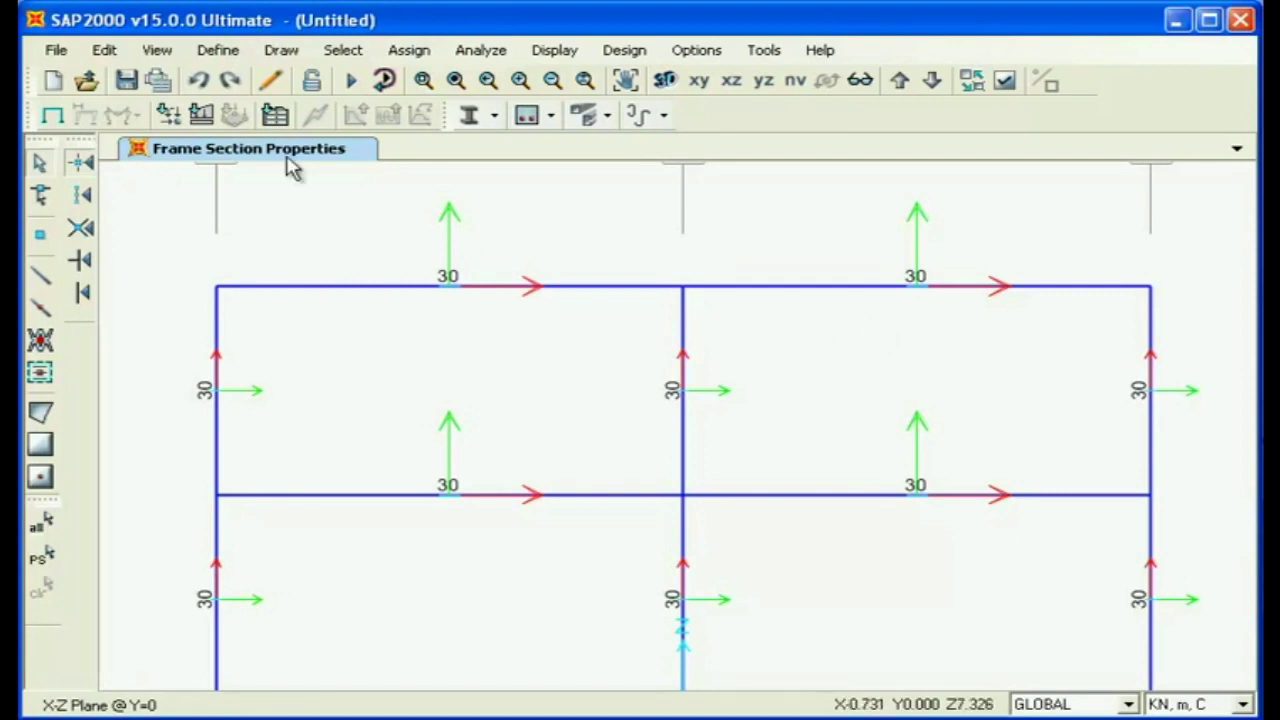
Add a new nonprismatic frame section from the Other property type and name it 30-50
{"action": "left_click", "coordinate": [218, 50]}
{"action": "mouse_move", "coordinate": [240, 122]}
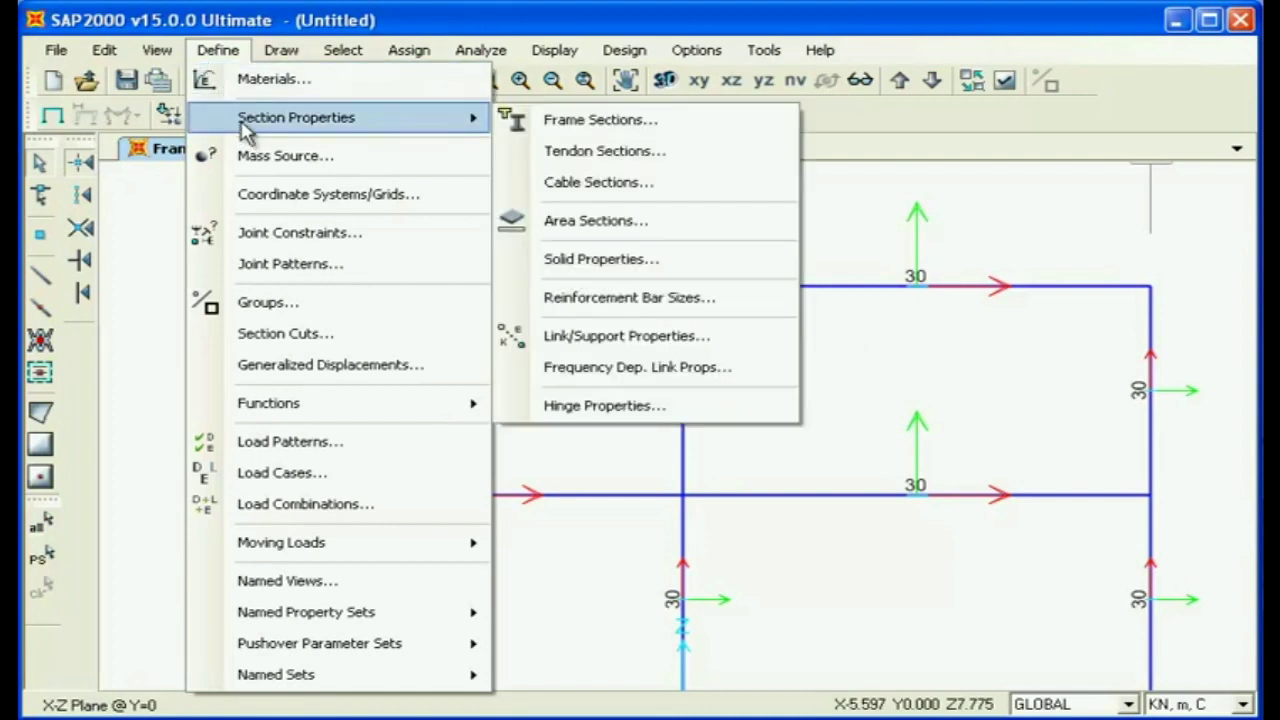
{"action": "left_click", "coordinate": [557, 121]}
{"action": "left_click_drag", "start_coordinate": [640, 291], "coordinate": [535, 193]}
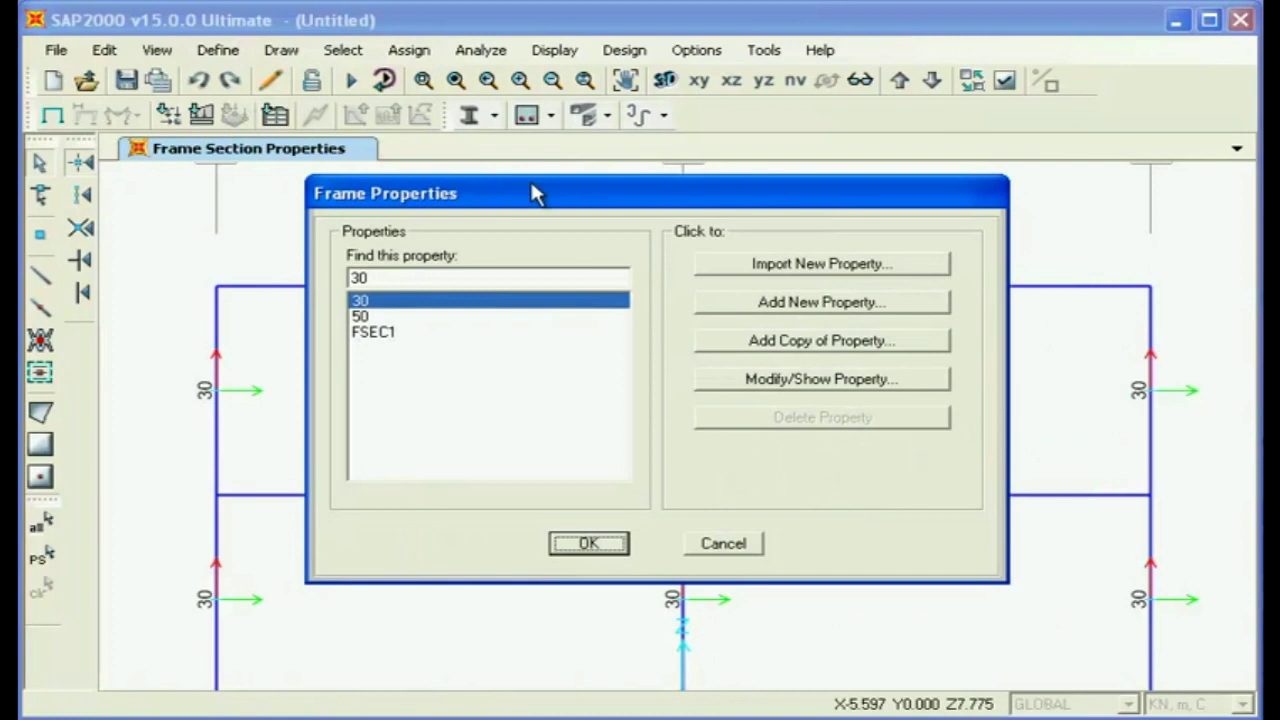
{"action": "left_click", "coordinate": [752, 302]}
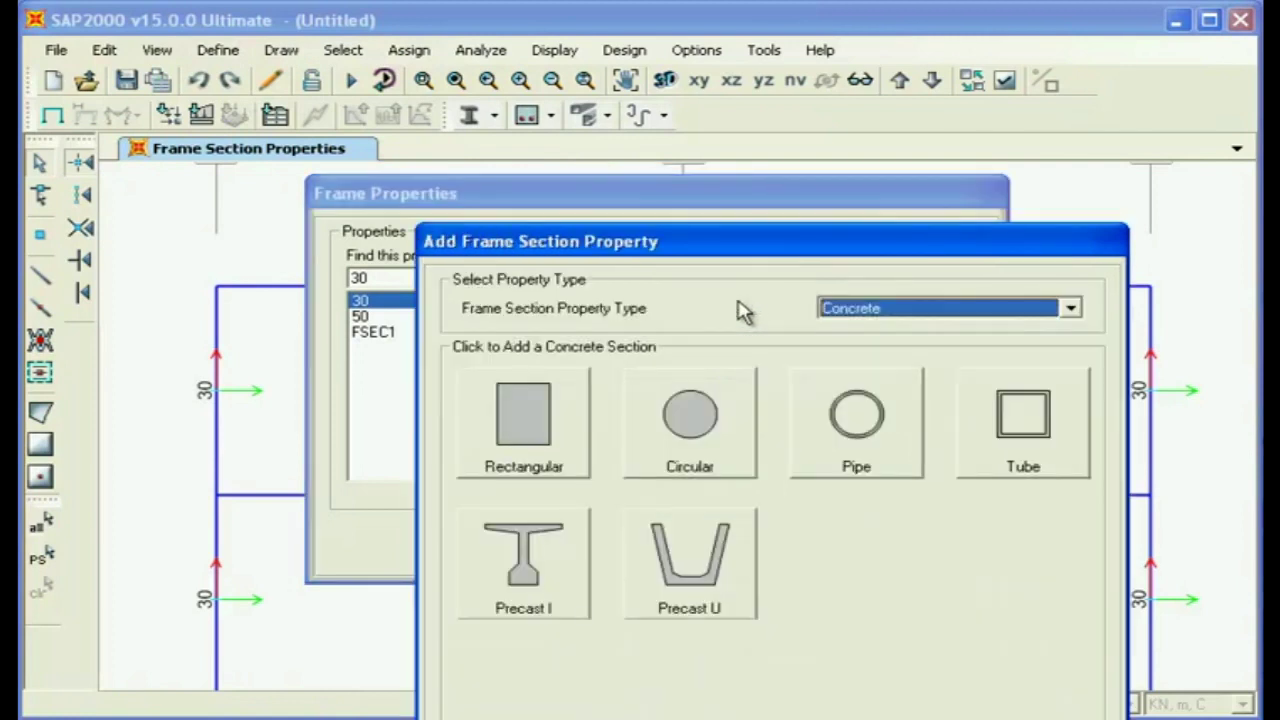
{"action": "left_click_drag", "start_coordinate": [643, 246], "coordinate": [429, 92]}
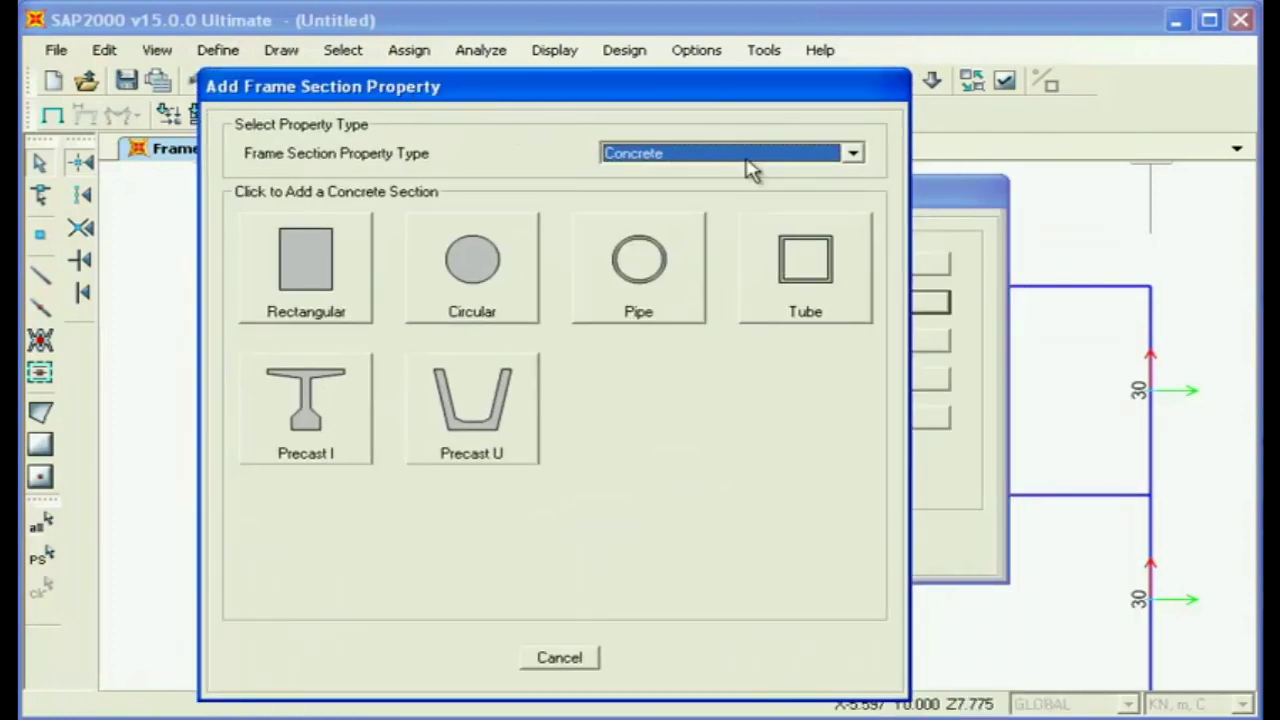
{"action": "left_click", "coordinate": [851, 155]}
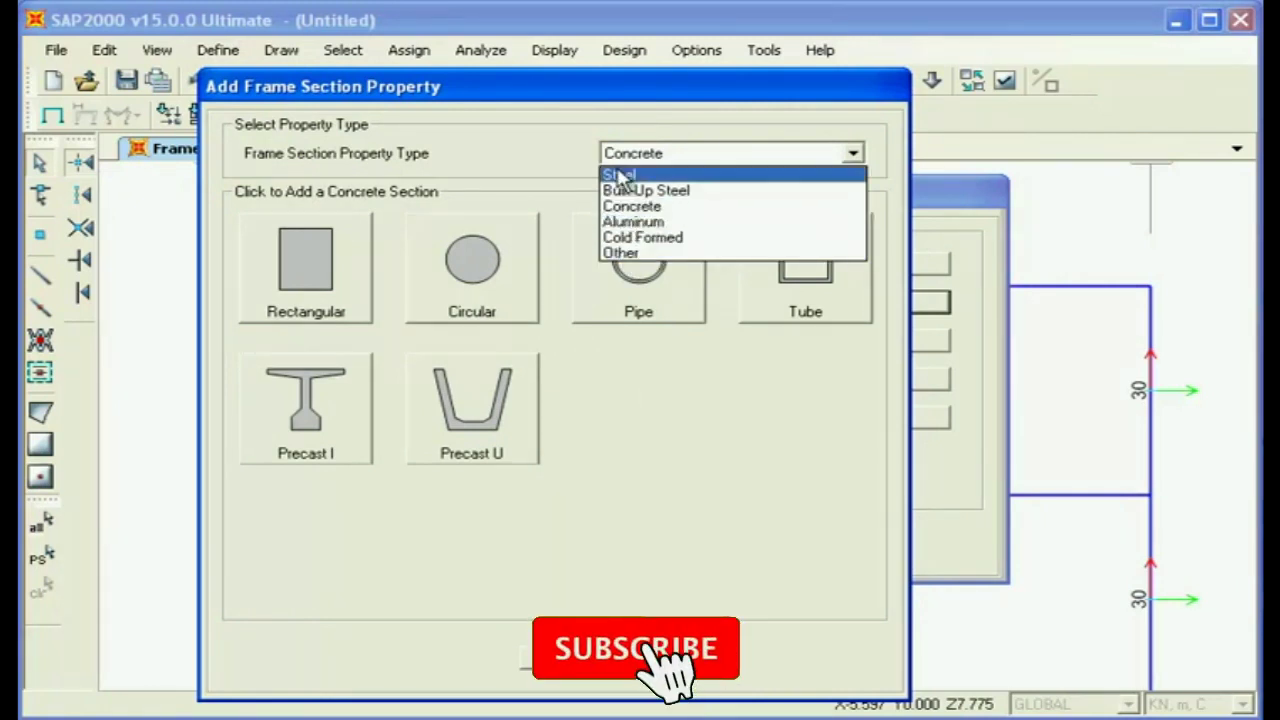
{"action": "left_click", "coordinate": [631, 256]}
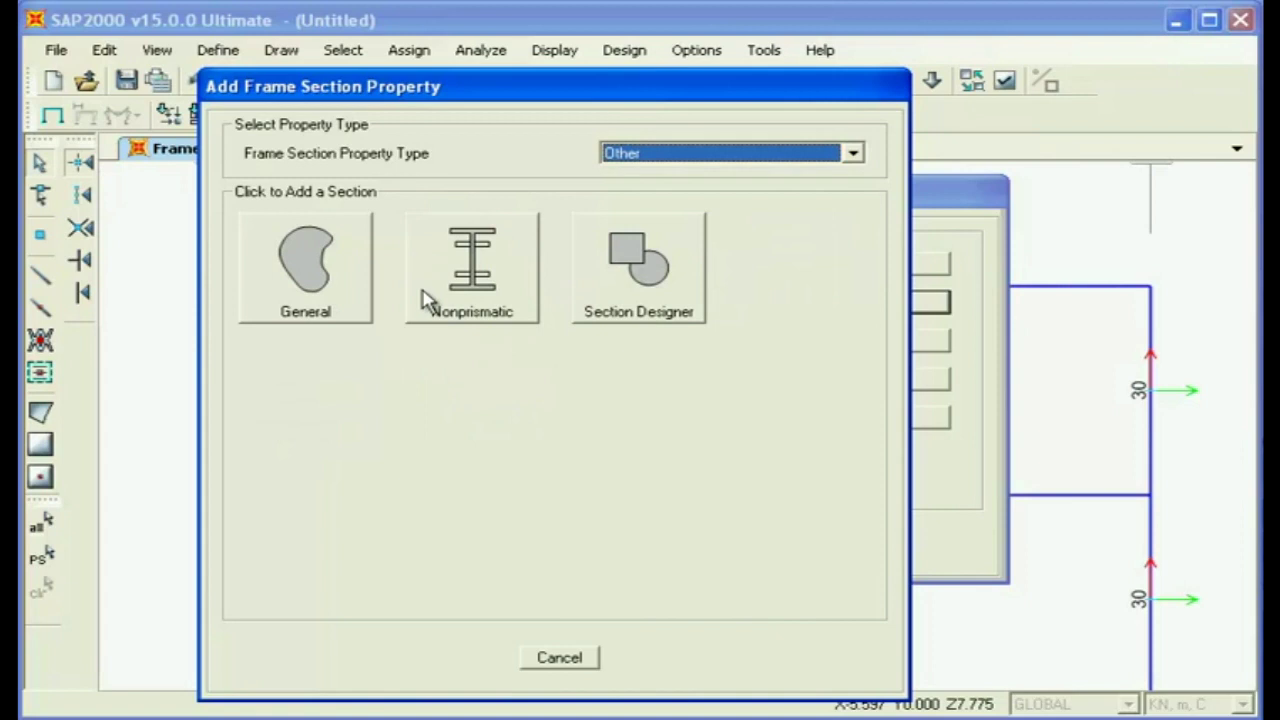
{"action": "left_click", "coordinate": [484, 298]}
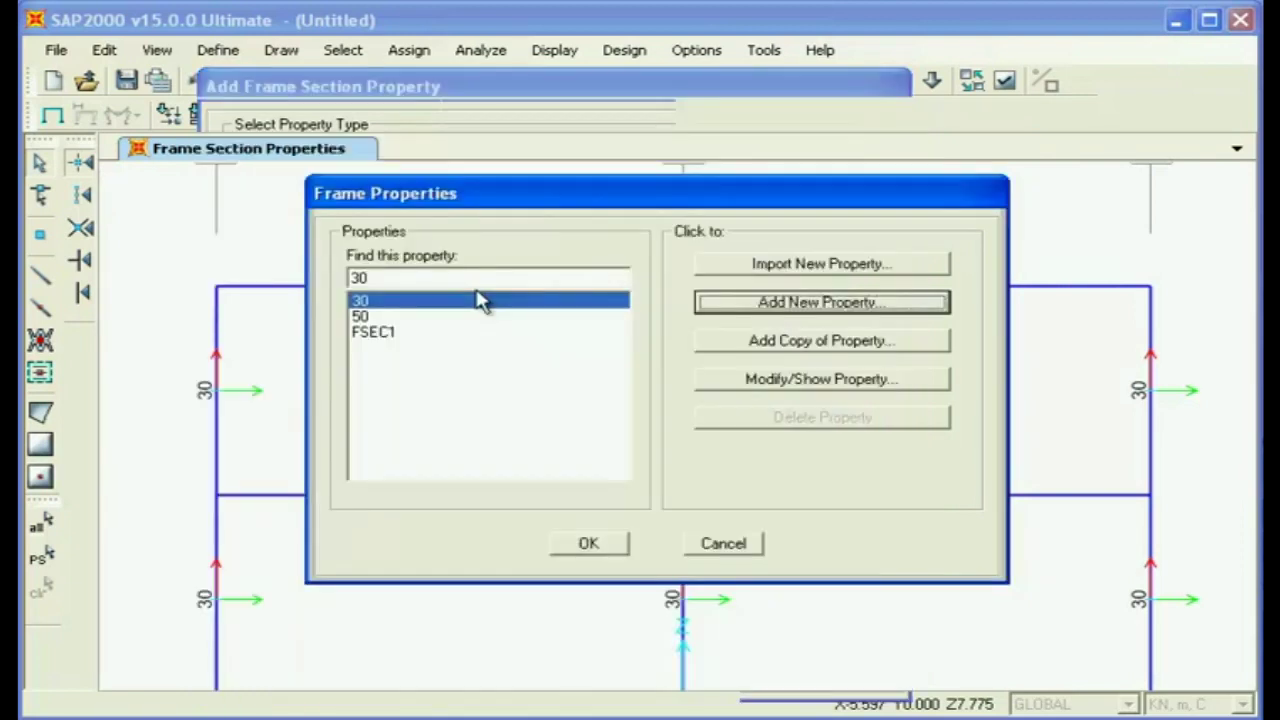
{"action": "left_click_drag", "start_coordinate": [540, 316], "coordinate": [385, 211]}
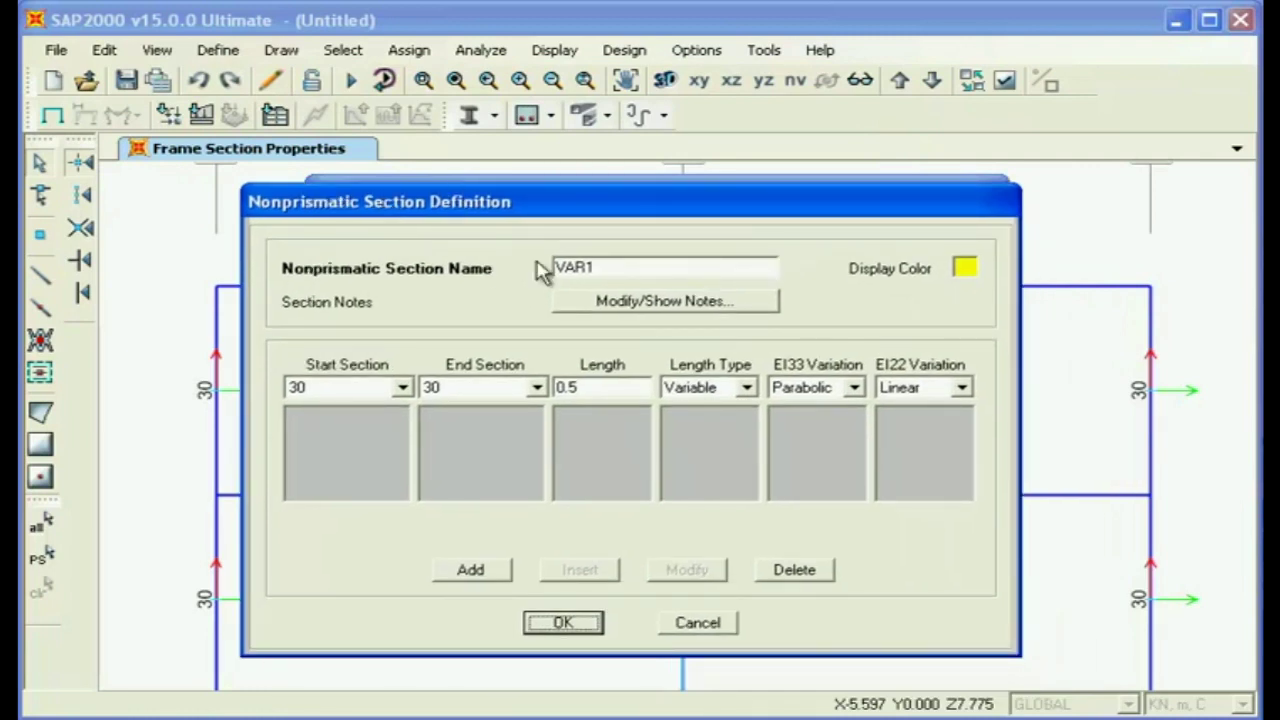
{"action": "left_click_drag", "start_coordinate": [636, 268], "coordinate": [517, 264]}
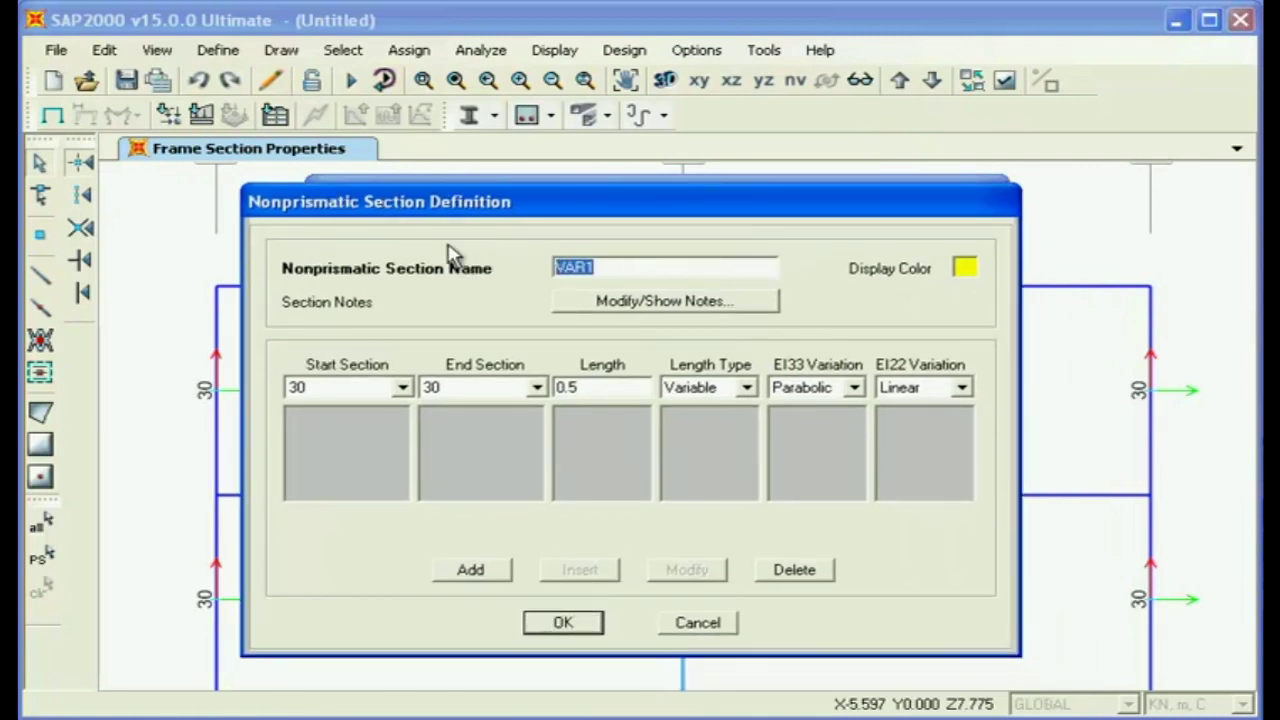
{"action": "type", "text": "30-50"}
Define section 30-50 with one segment from start section 30 to end section 50, with length 1 and length type Variable
{"action": "left_click", "coordinate": [402, 388]}
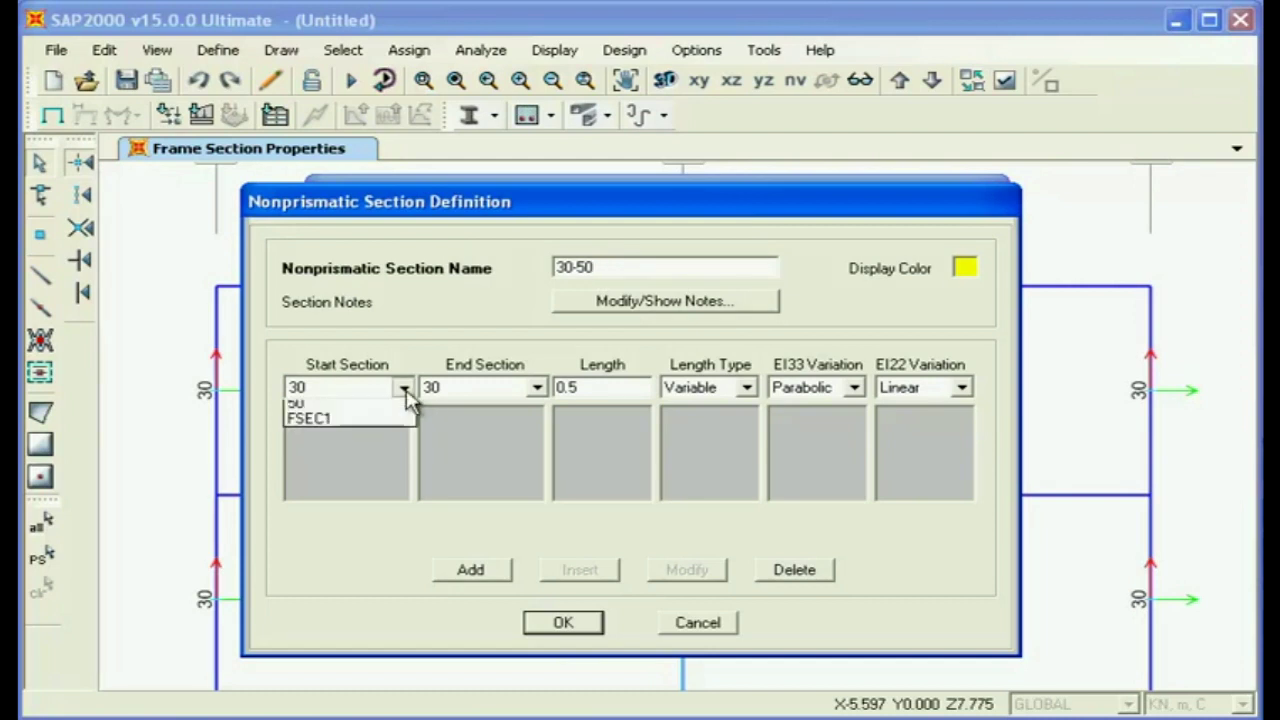
{"action": "left_click", "coordinate": [336, 416]}
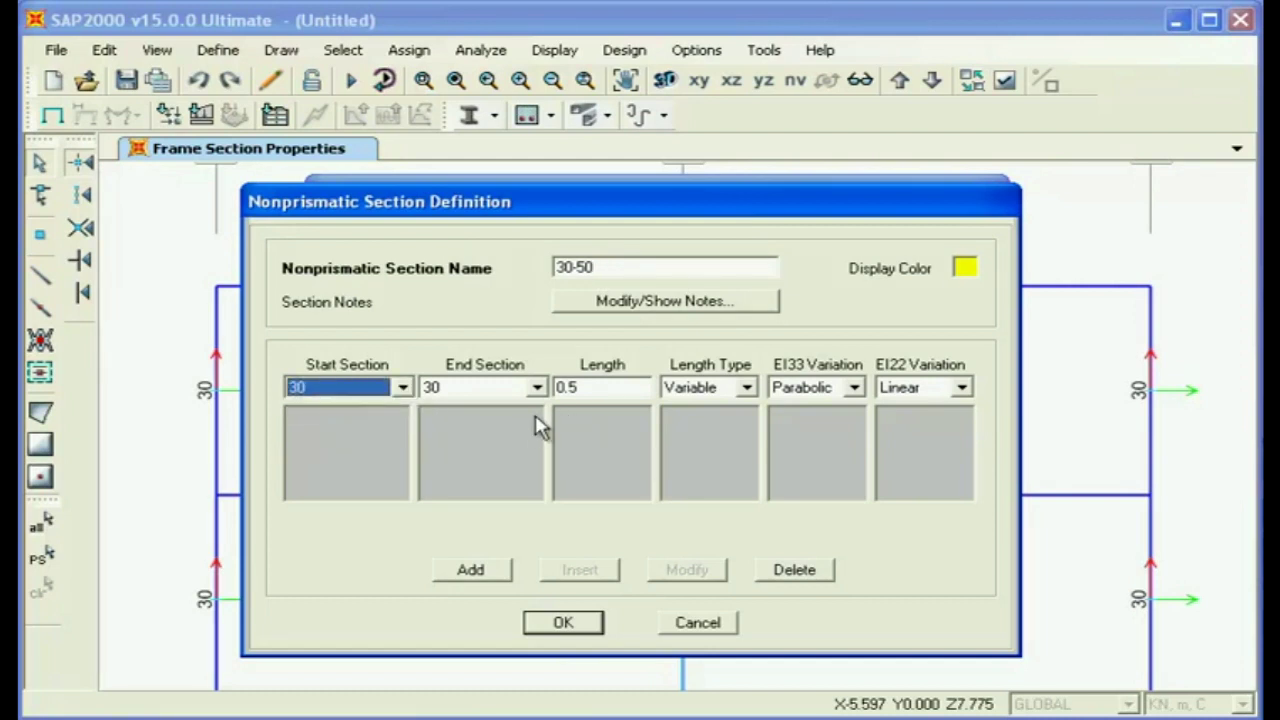
{"action": "left_click", "coordinate": [536, 388]}
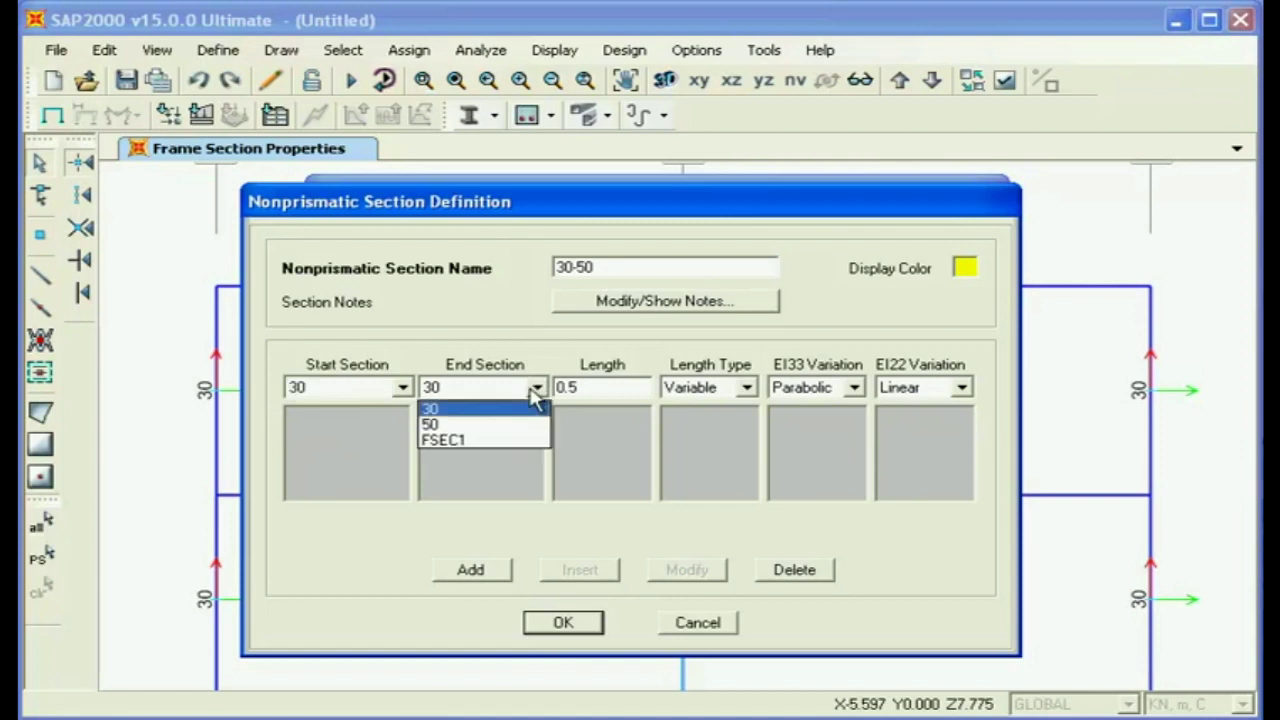
{"action": "left_click", "coordinate": [468, 426]}
{"action": "left_click", "coordinate": [598, 388]}
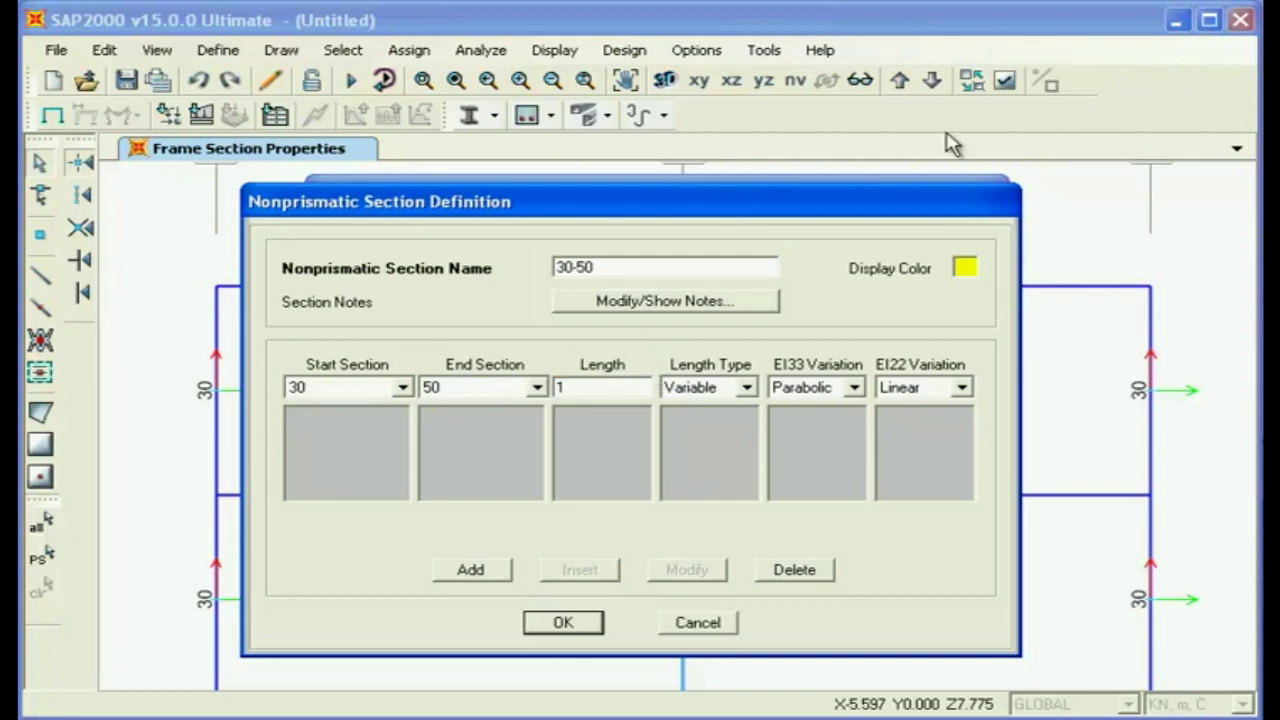
{"action": "left_click", "coordinate": [748, 389]}
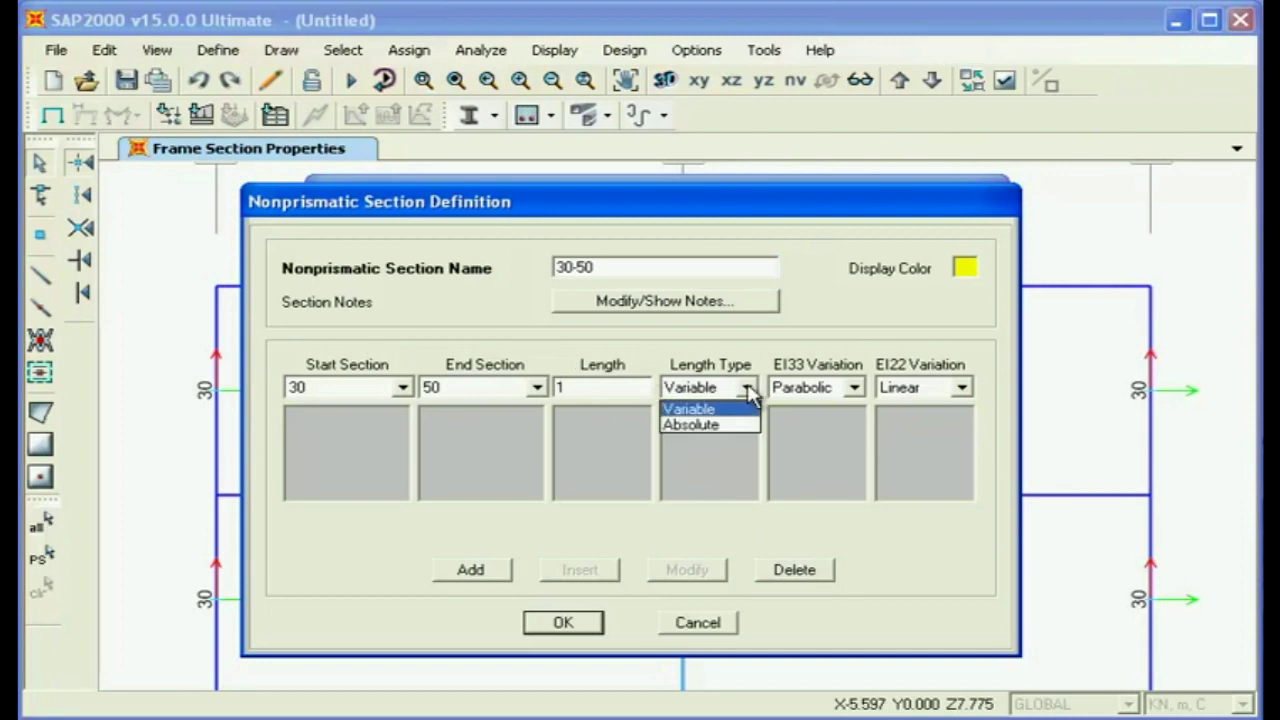
{"action": "left_click", "coordinate": [750, 392]}
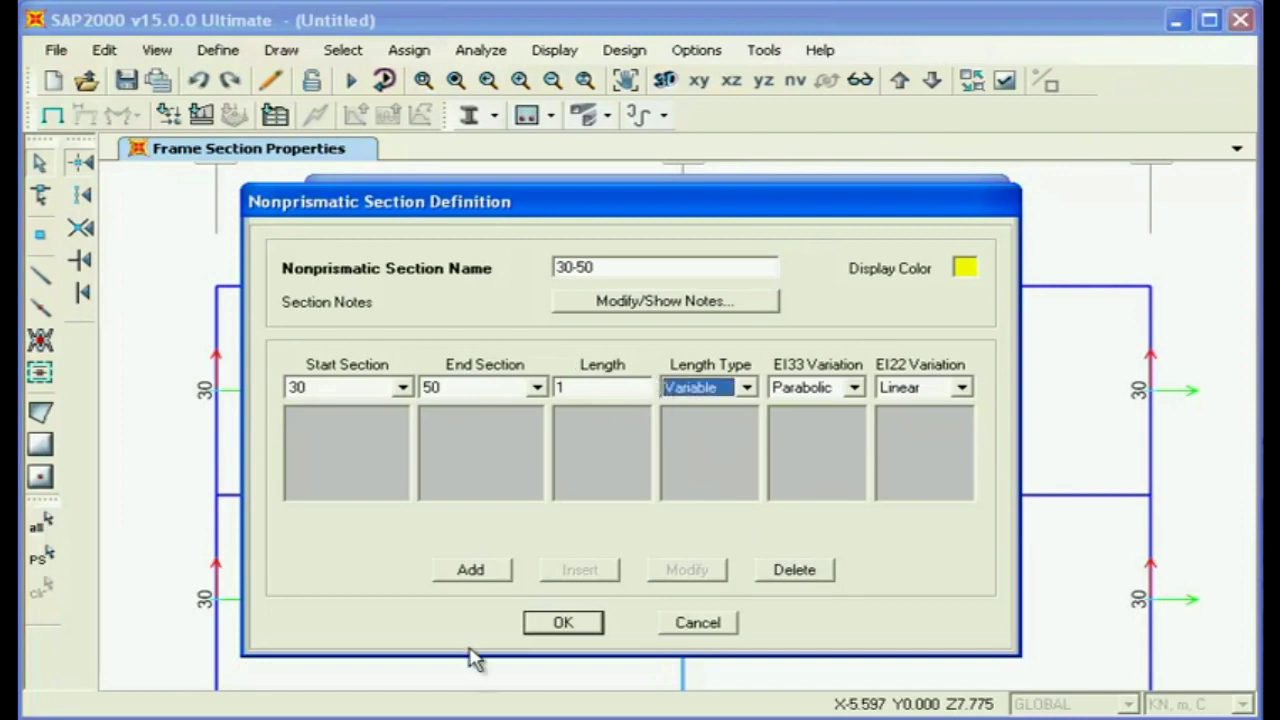
{"action": "left_click", "coordinate": [472, 571]}
{"action": "left_click", "coordinate": [565, 623]}
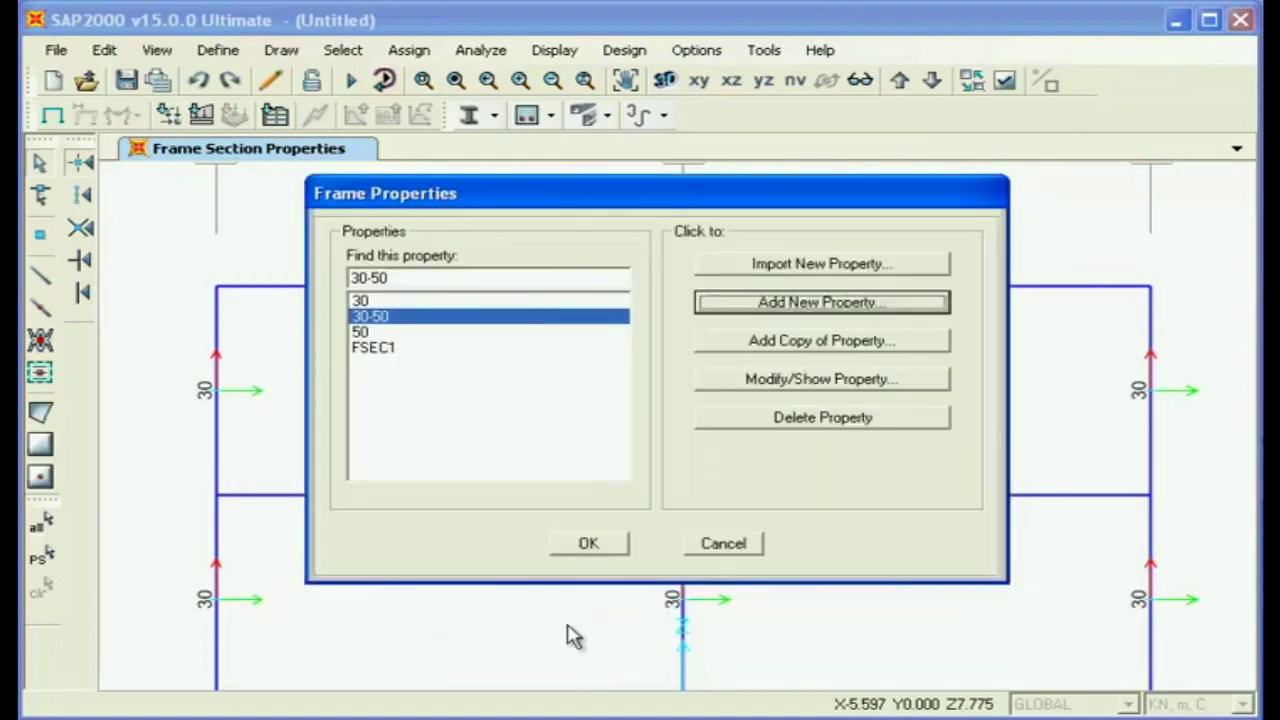
{"action": "left_click", "coordinate": [585, 544]}
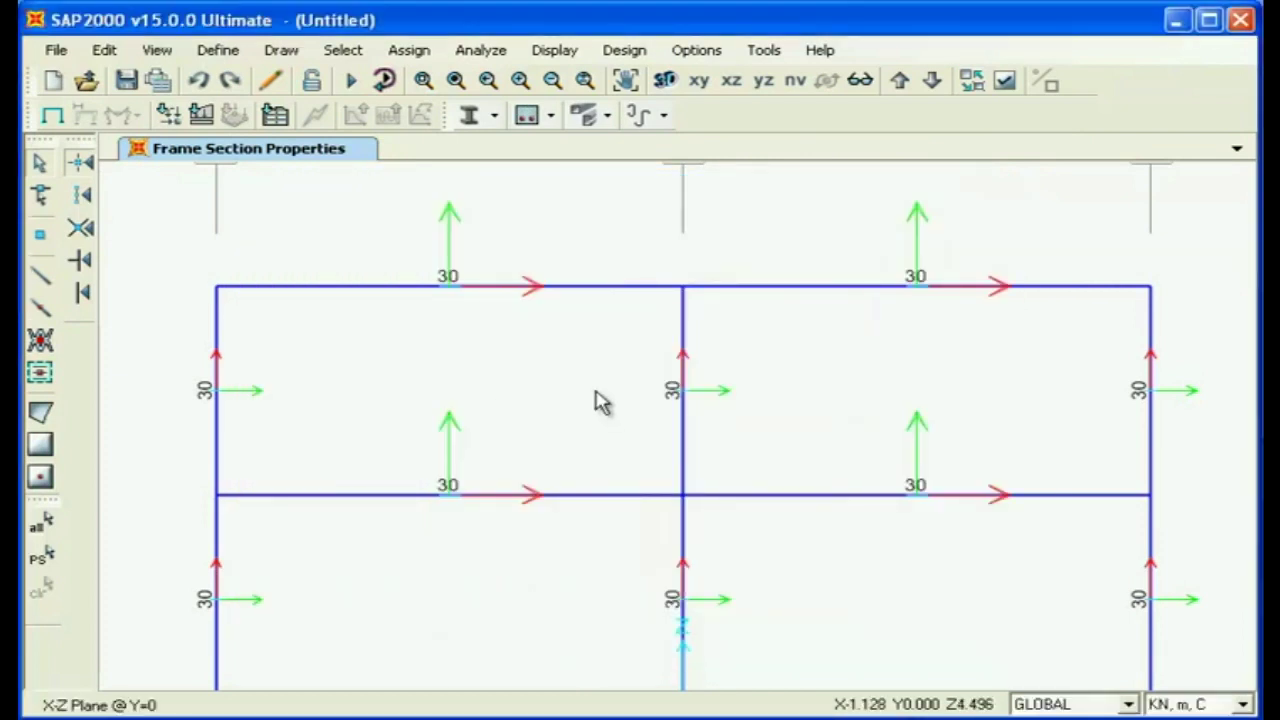
Assign nonprismatic section 30-50 with default parameters to the roof beam between grid lines A and B
{"action": "left_click_drag", "start_coordinate": [598, 390], "coordinate": [362, 240]}
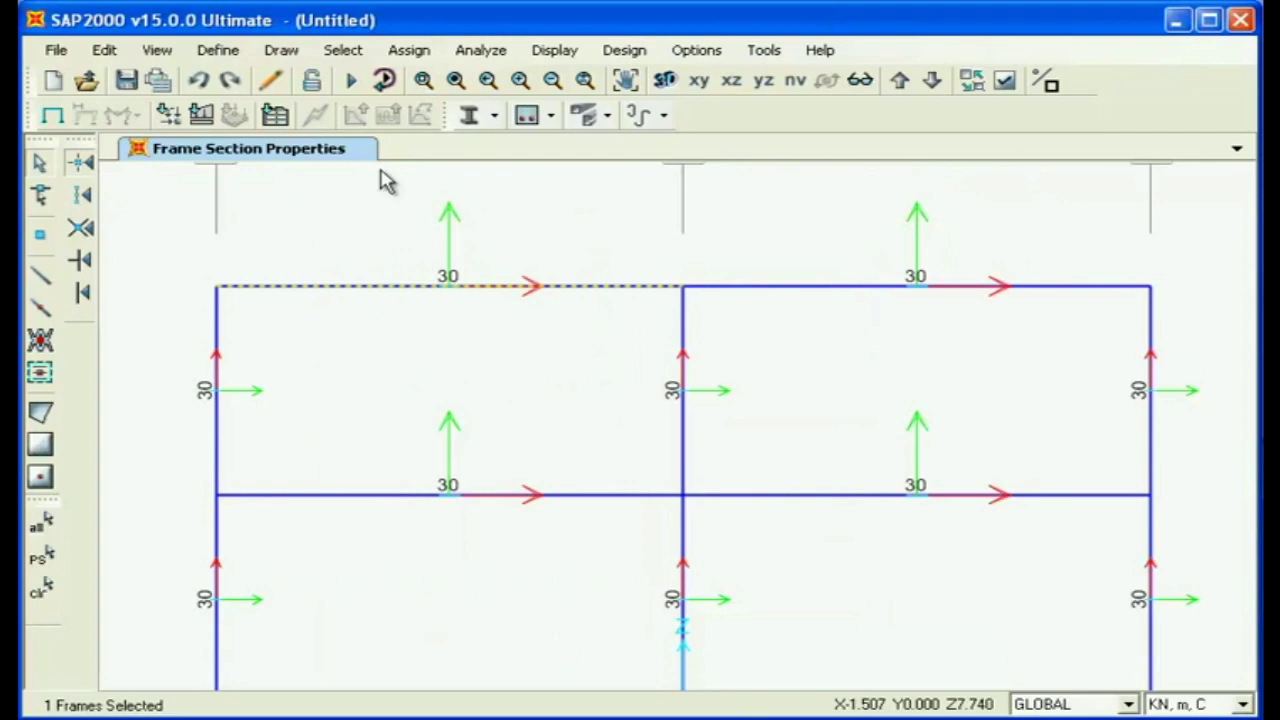
{"action": "left_click_drag", "start_coordinate": [549, 403], "coordinate": [376, 247]}
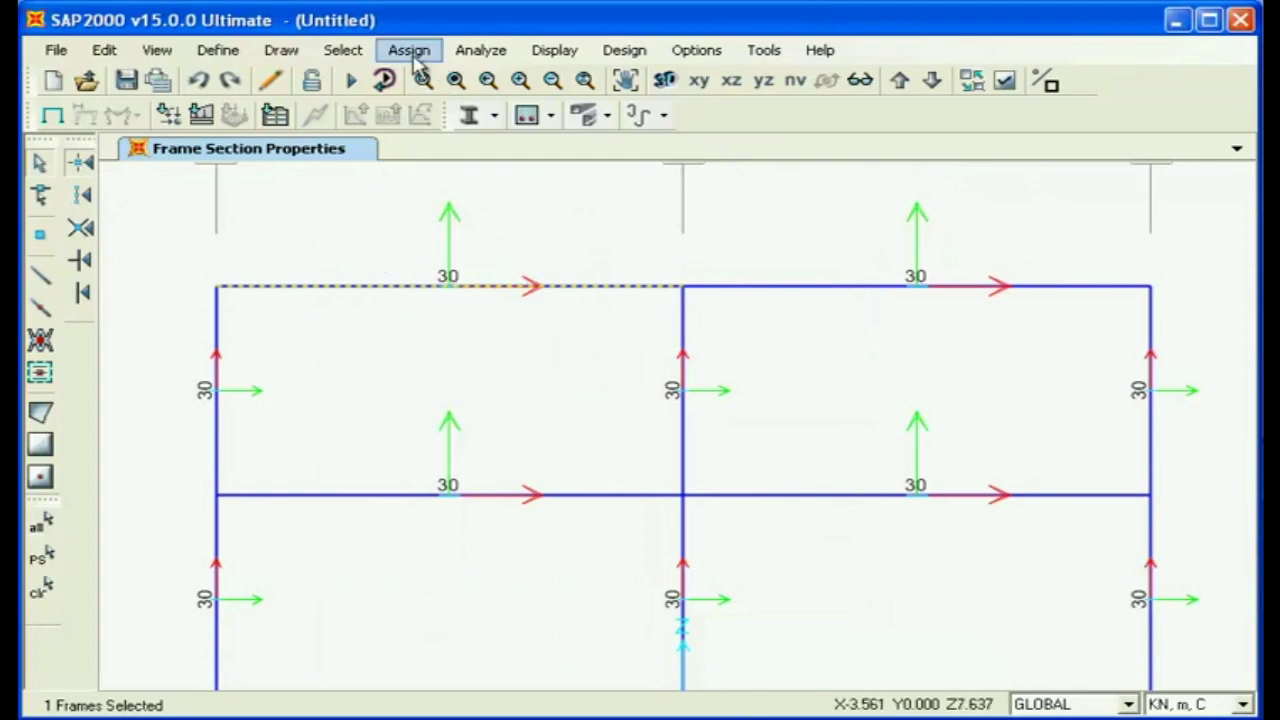
{"action": "left_click", "coordinate": [409, 50]}
{"action": "mouse_move", "coordinate": [448, 110]}
{"action": "left_click", "coordinate": [820, 110]}
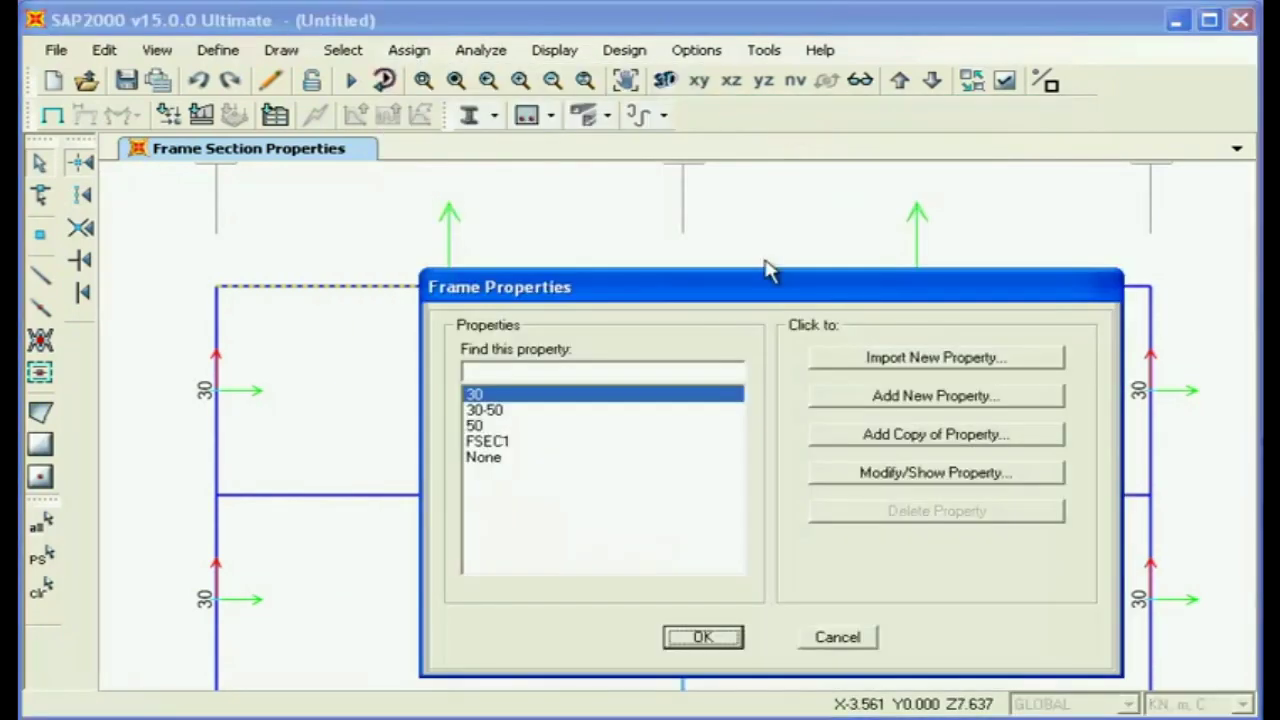
{"action": "left_click_drag", "start_coordinate": [748, 288], "coordinate": [595, 204]}
{"action": "left_click", "coordinate": [338, 326]}
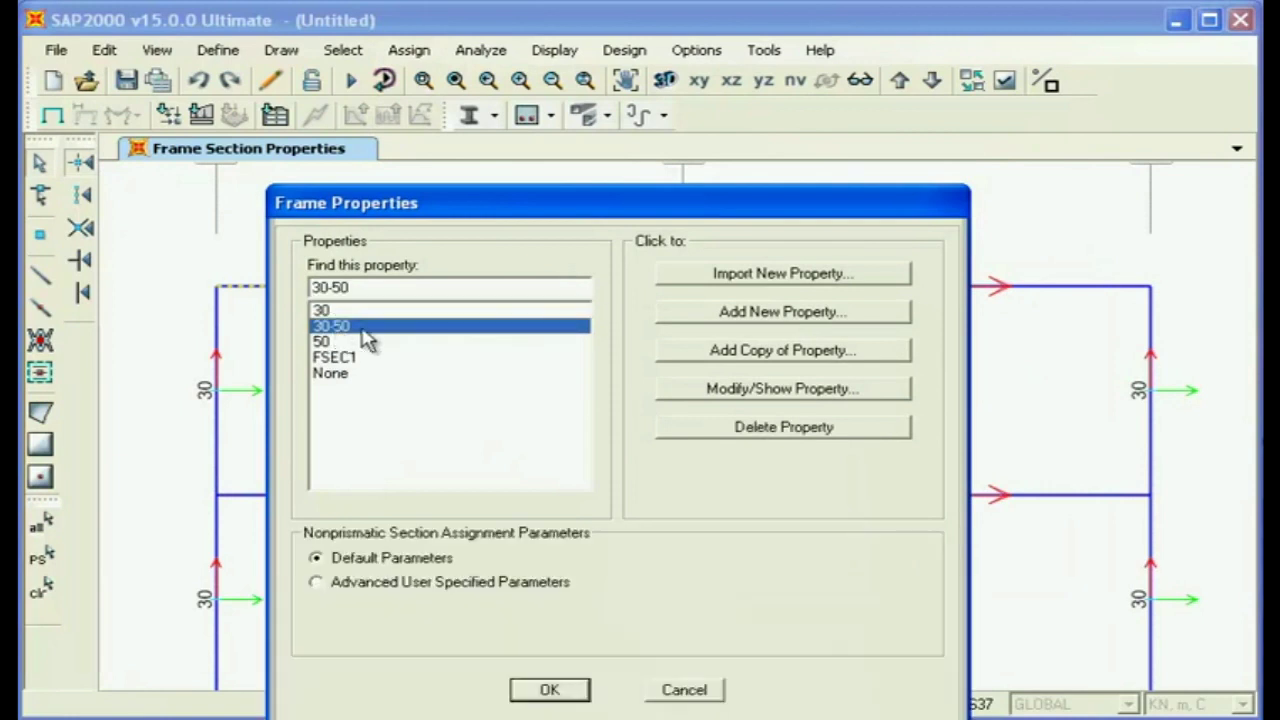
{"action": "left_click", "coordinate": [578, 690]}
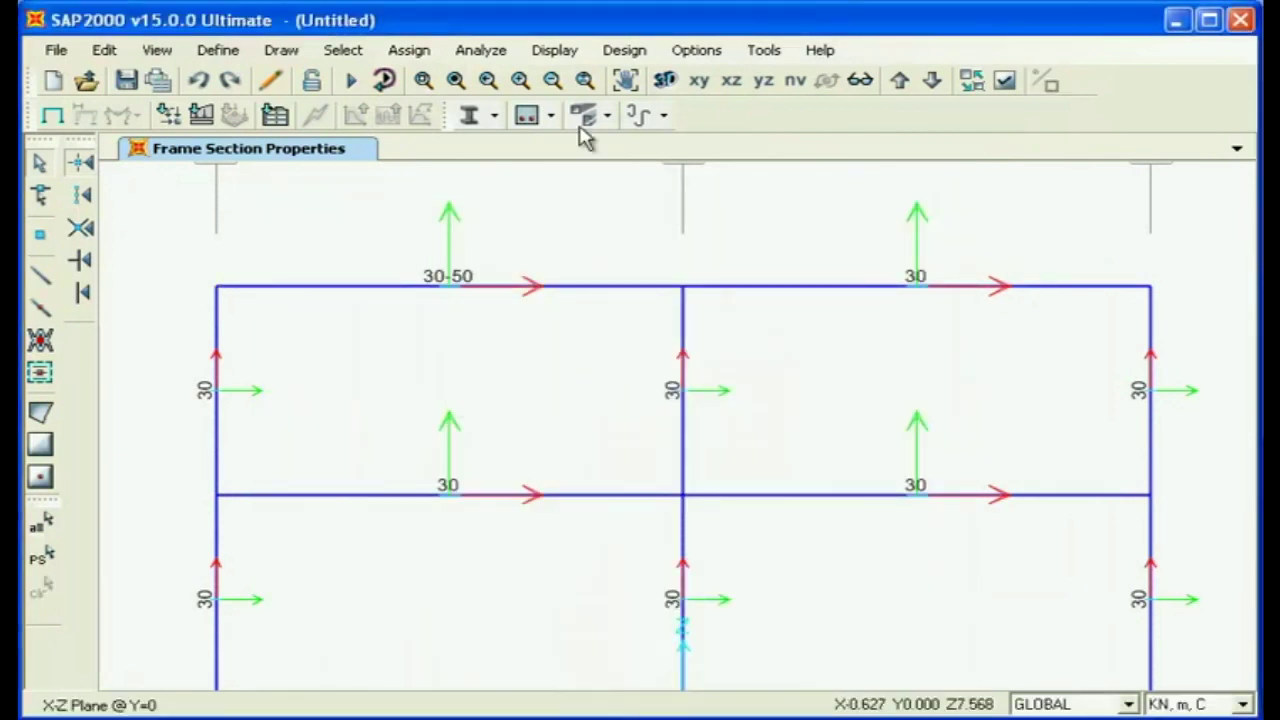
Turn on the extruded view for the active window and inspect the tapered roof beam between grid lines A and B
{"action": "left_click", "coordinate": [1008, 95]}
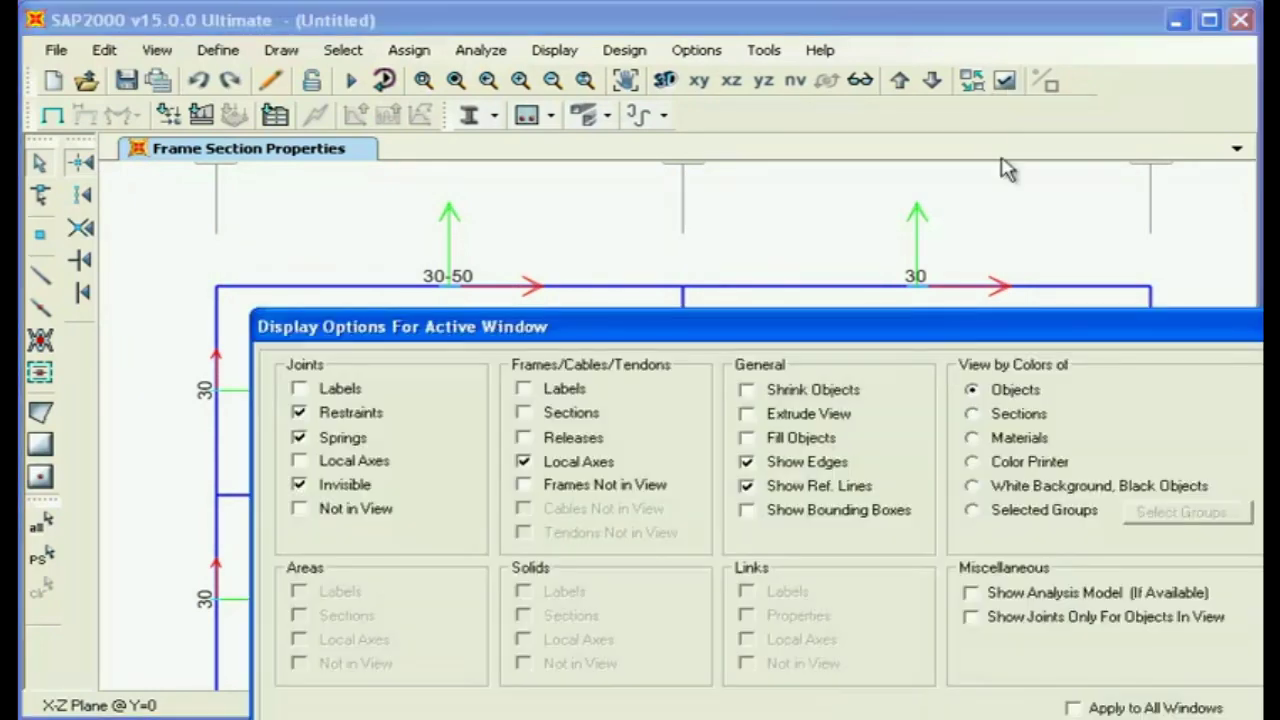
{"action": "left_click_drag", "start_coordinate": [943, 328], "coordinate": [793, 186]}
{"action": "left_click", "coordinate": [598, 268]}
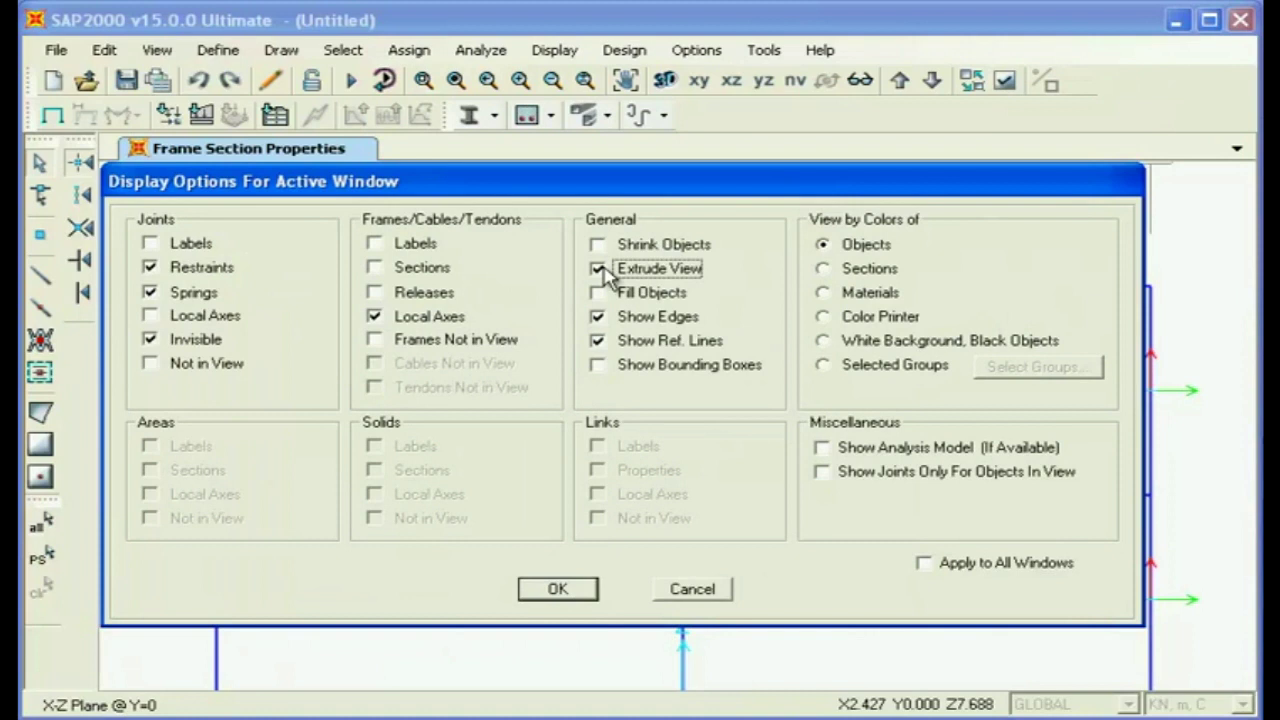
{"action": "left_click", "coordinate": [581, 594]}
{"action": "scroll", "coordinate": [486, 308], "scroll_direction": "up", "scroll_amount": 3}
{"action": "middle_click_drag", "start_coordinate": [563, 333], "coordinate": [735, 424]}
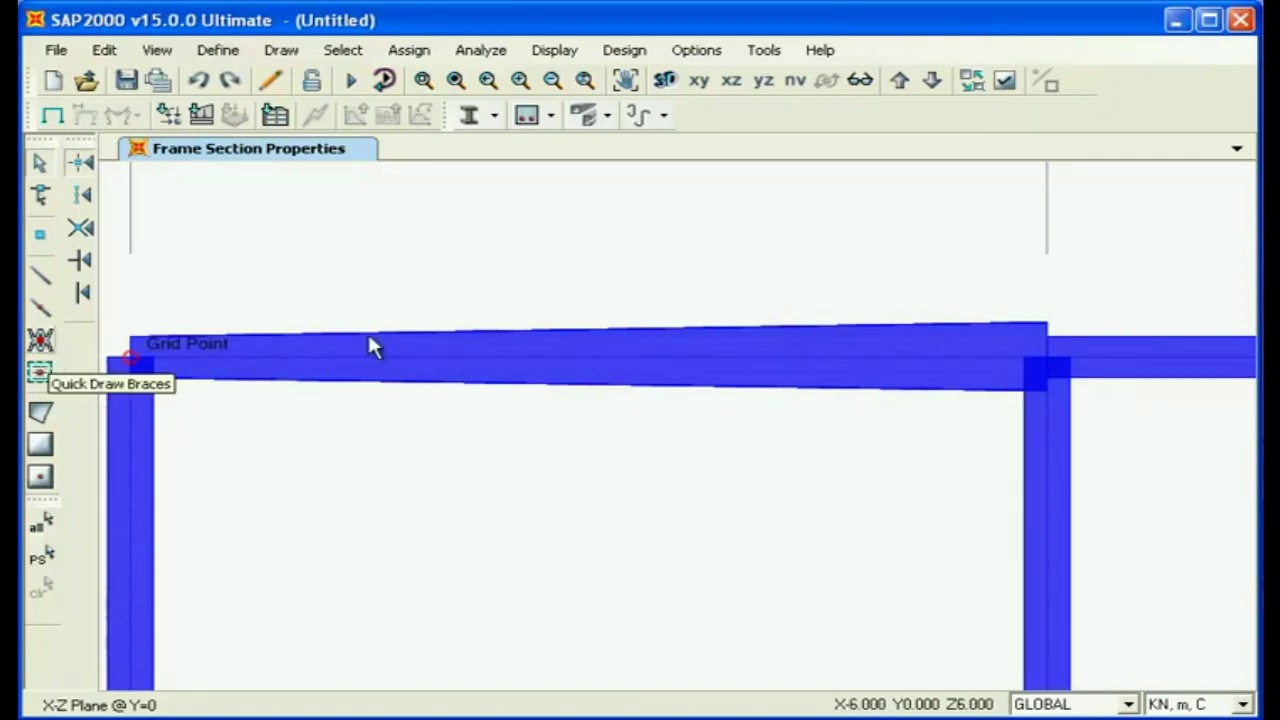
{"action": "scroll", "coordinate": [660, 332], "scroll_direction": "down", "scroll_amount": 2}
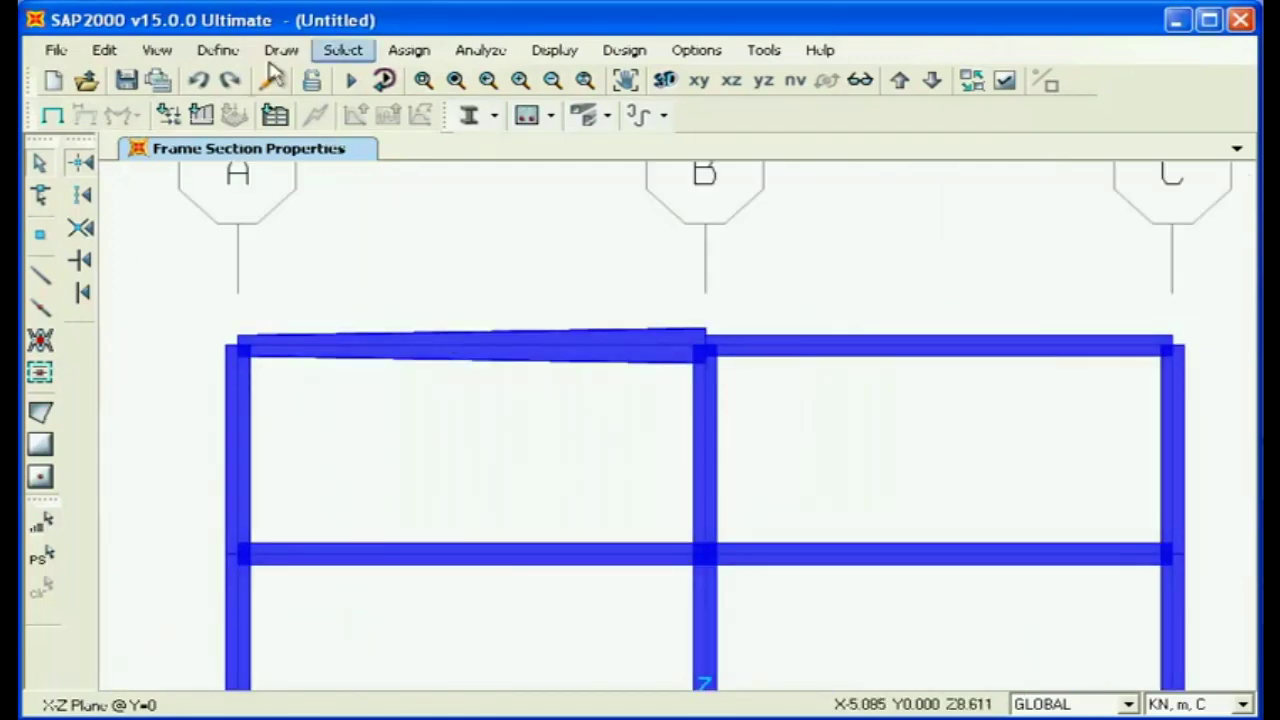
Open the definition of nonprismatic frame section 30-50 and set the length of its segment from 30 to 50 to 0.5
{"action": "left_click", "coordinate": [217, 50]}
{"action": "mouse_move", "coordinate": [222, 120]}
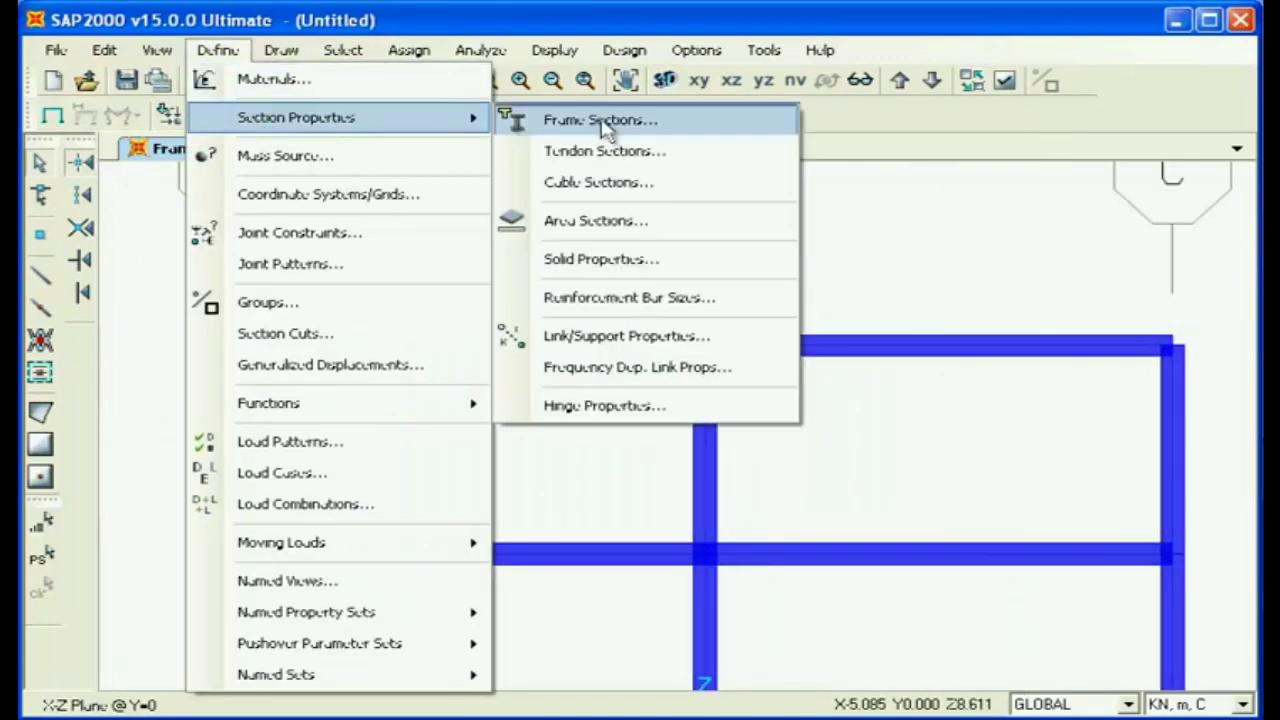
{"action": "left_click", "coordinate": [595, 120]}
{"action": "left_click_drag", "start_coordinate": [680, 289], "coordinate": [553, 210]}
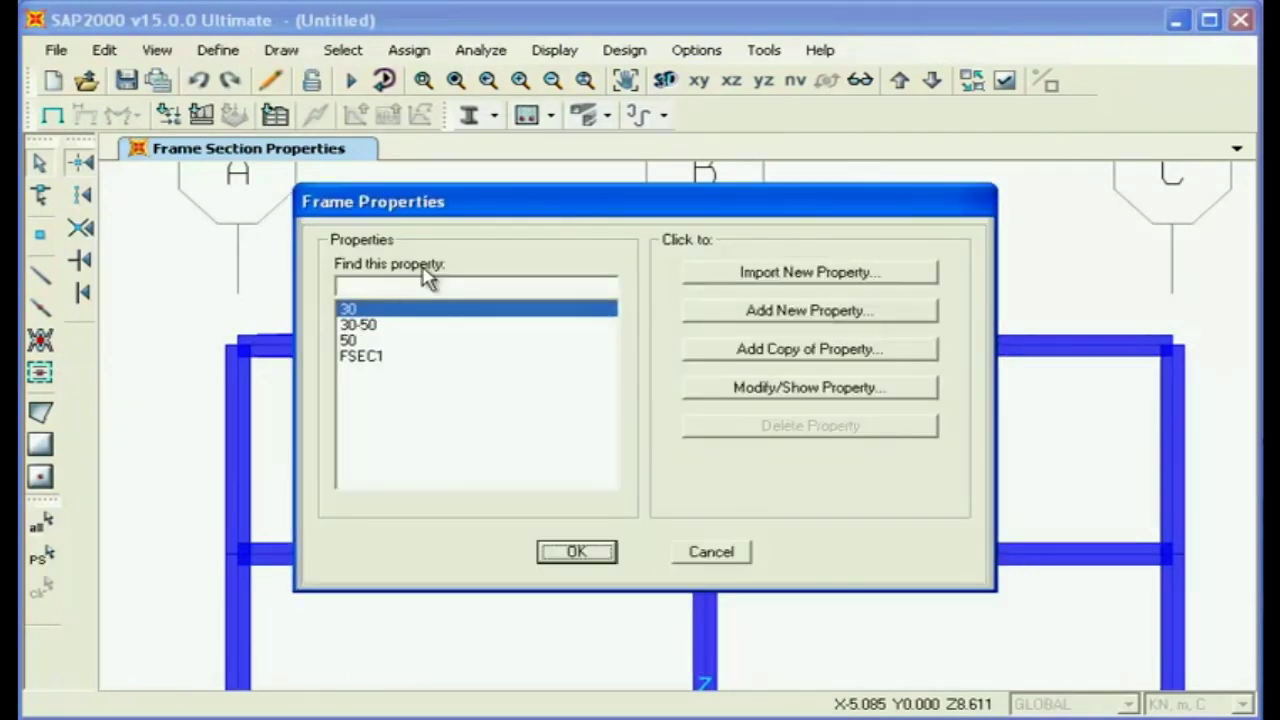
{"action": "left_click", "coordinate": [358, 325]}
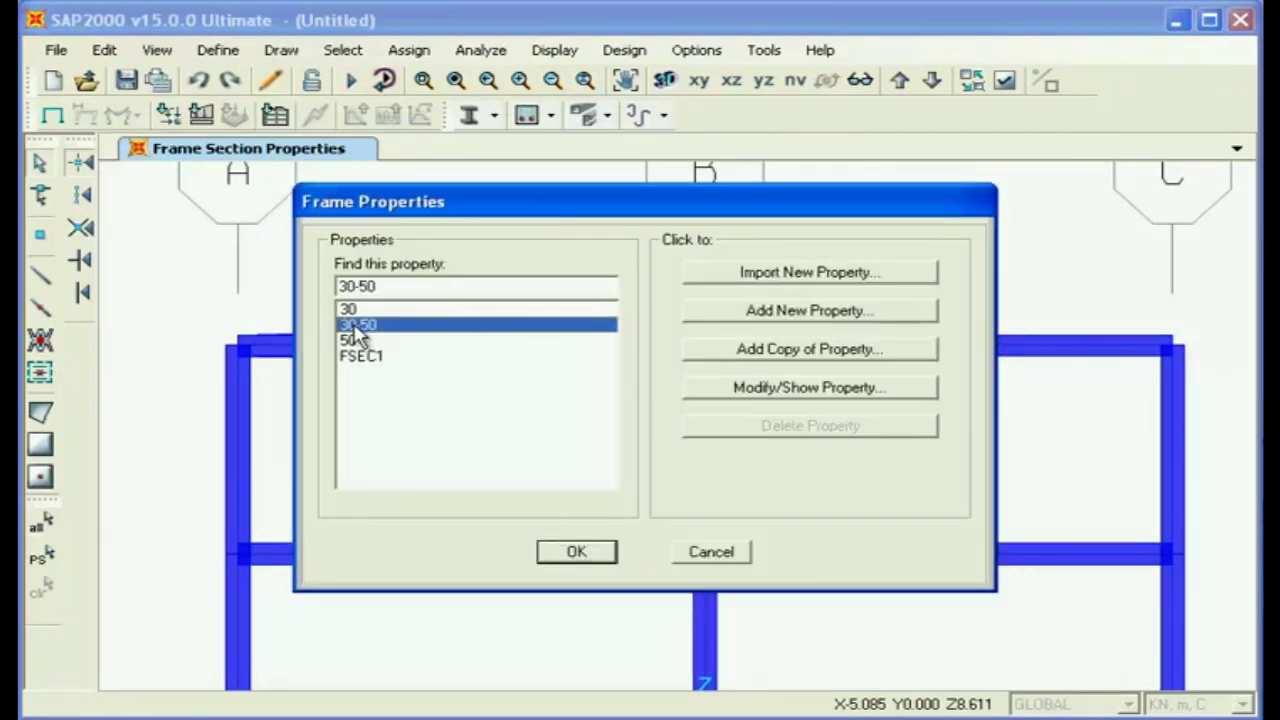
{"action": "left_click", "coordinate": [757, 396]}
{"action": "left_click_drag", "start_coordinate": [598, 325], "coordinate": [484, 201]}
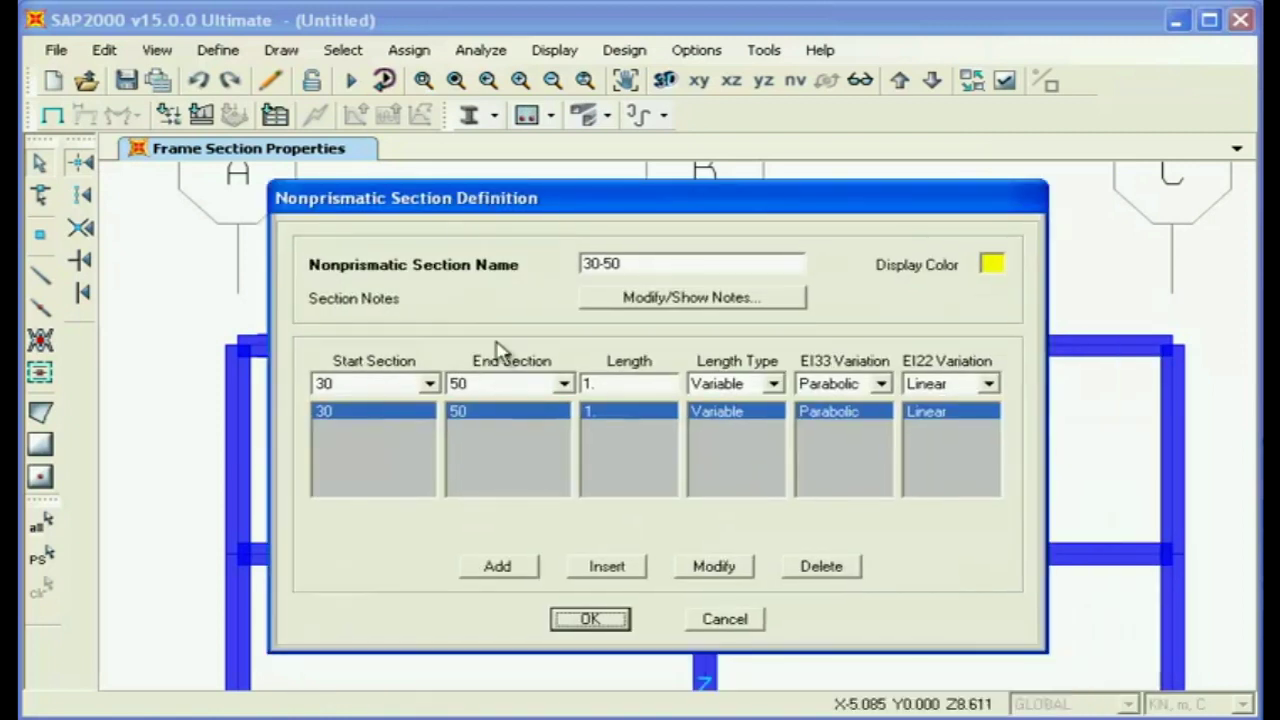
{"action": "double_click", "coordinate": [618, 386]}
{"action": "left_click", "coordinate": [701, 572]}
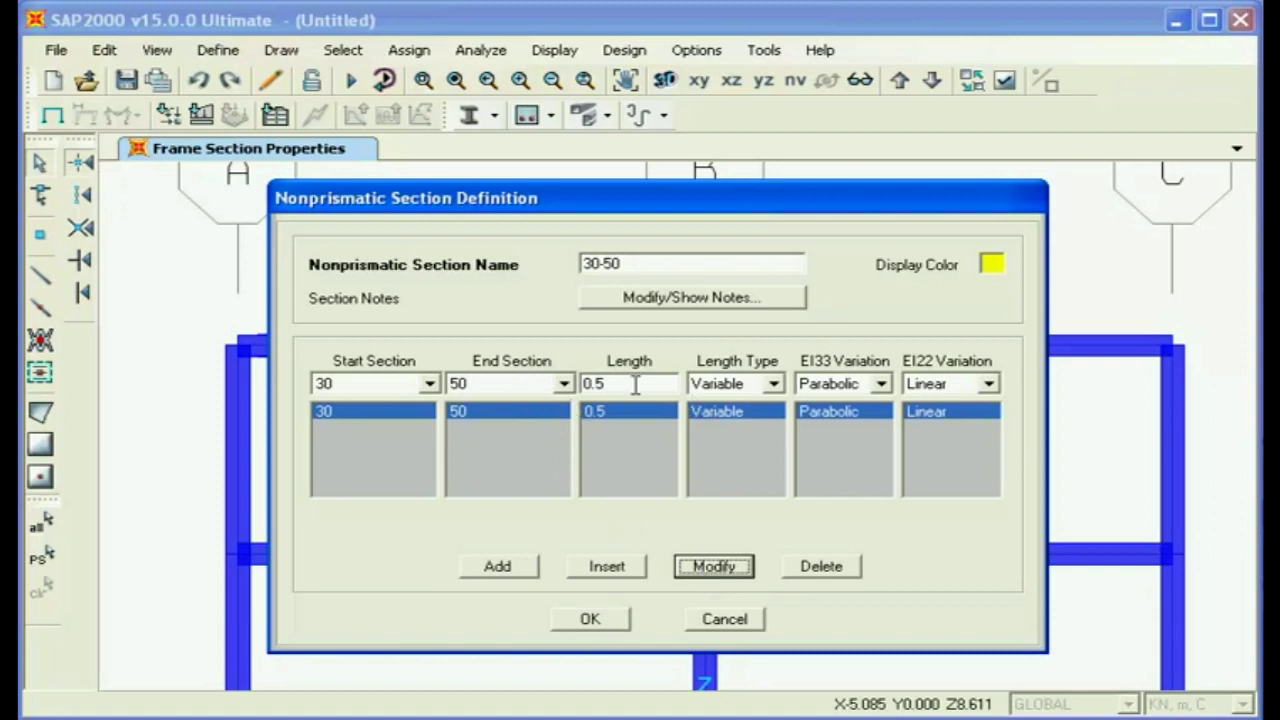
Add a second Variable segment to section 30-50 from start section 50 to end section 30 with length 0.5, and refresh the model view
{"action": "left_click", "coordinate": [430, 384]}
{"action": "left_click", "coordinate": [386, 424]}
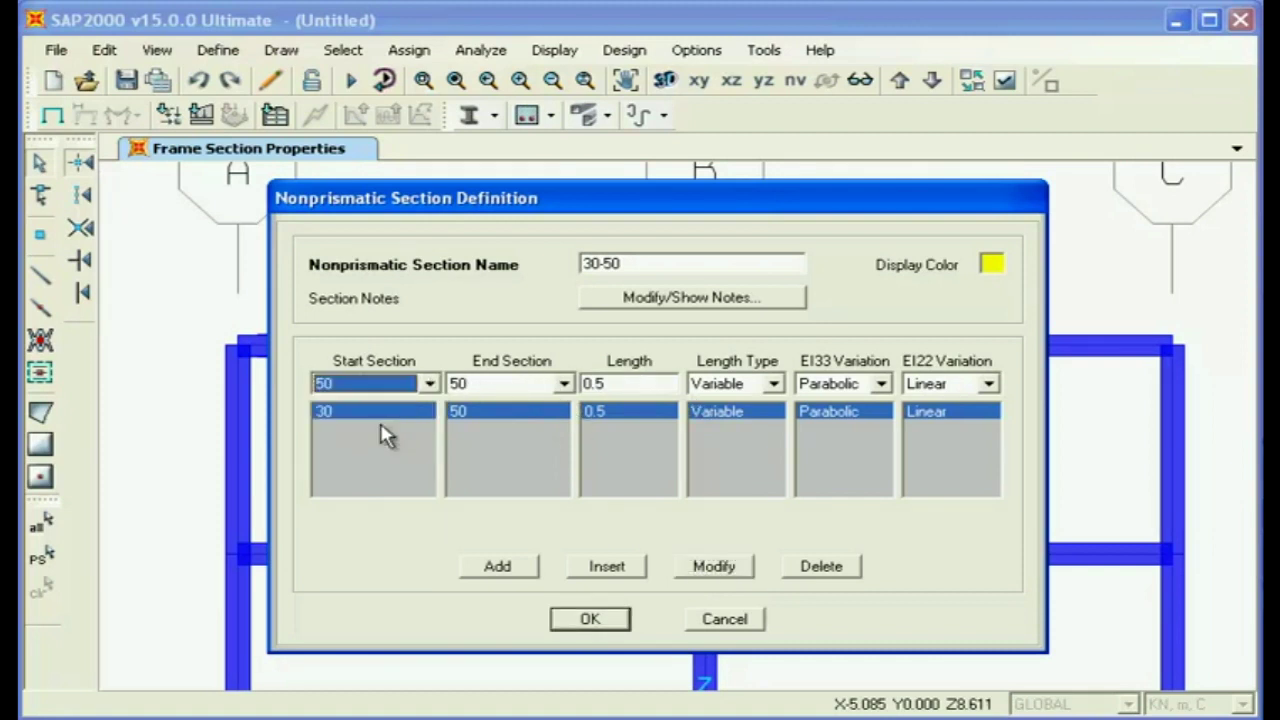
{"action": "left_click", "coordinate": [562, 384]}
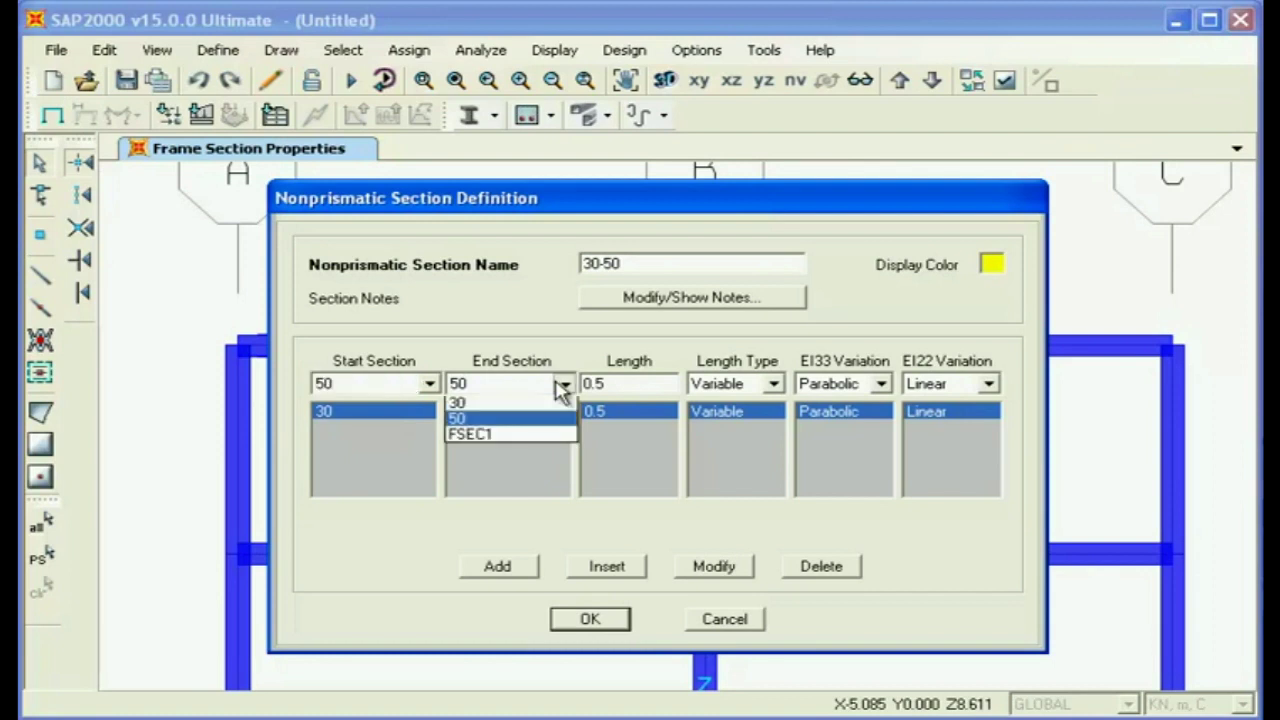
{"action": "left_click", "coordinate": [506, 408]}
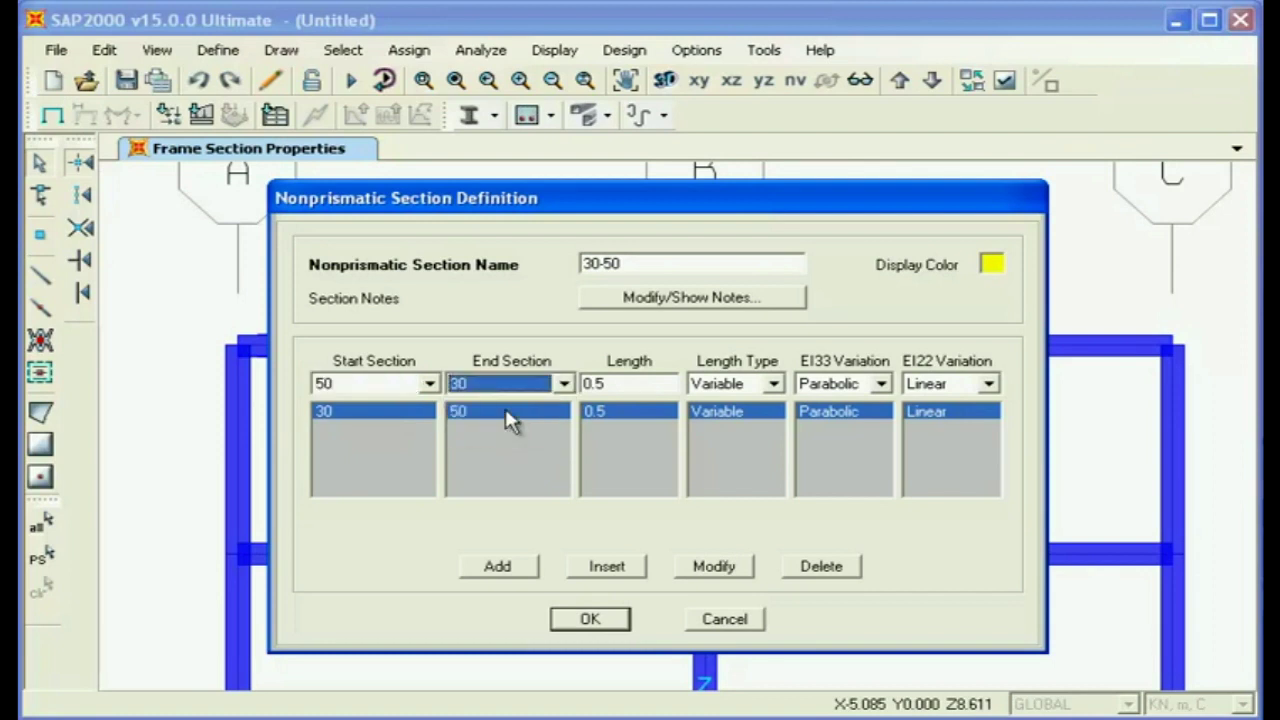
{"action": "left_click", "coordinate": [496, 568]}
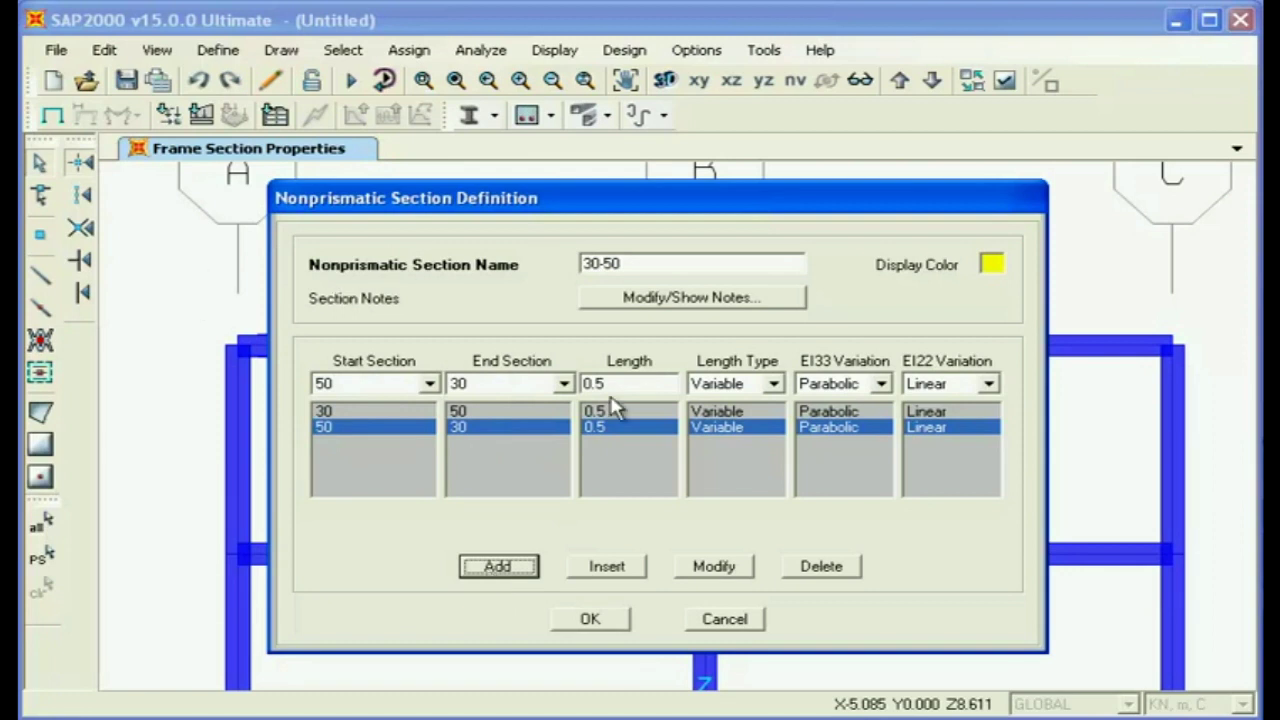
{"action": "left_click", "coordinate": [597, 620]}
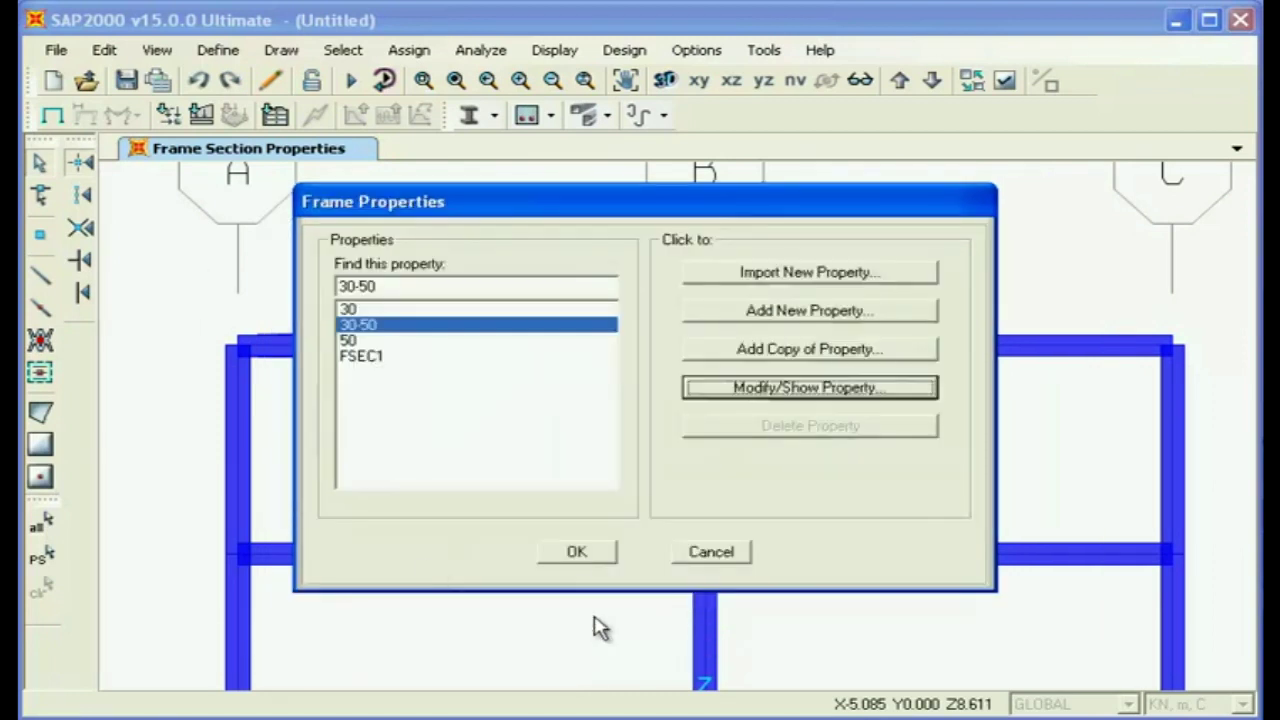
{"action": "left_click", "coordinate": [574, 555]}
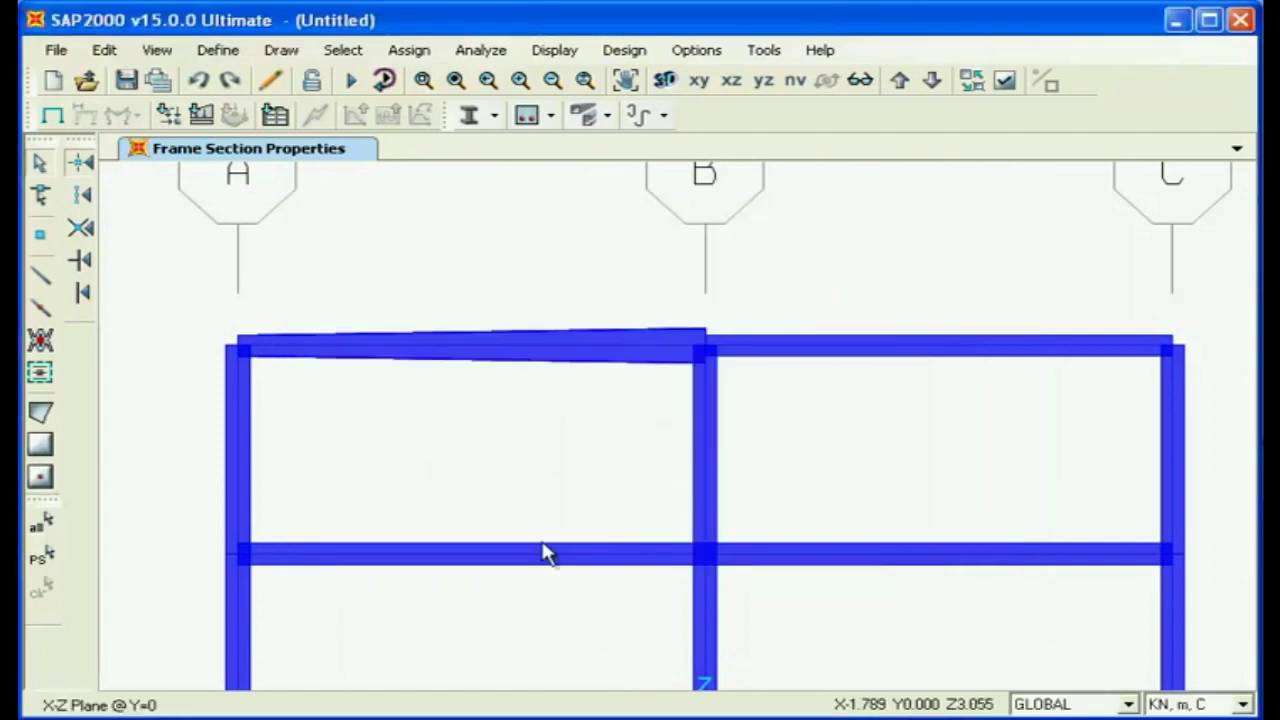
{"action": "left_click", "coordinate": [272, 80]}
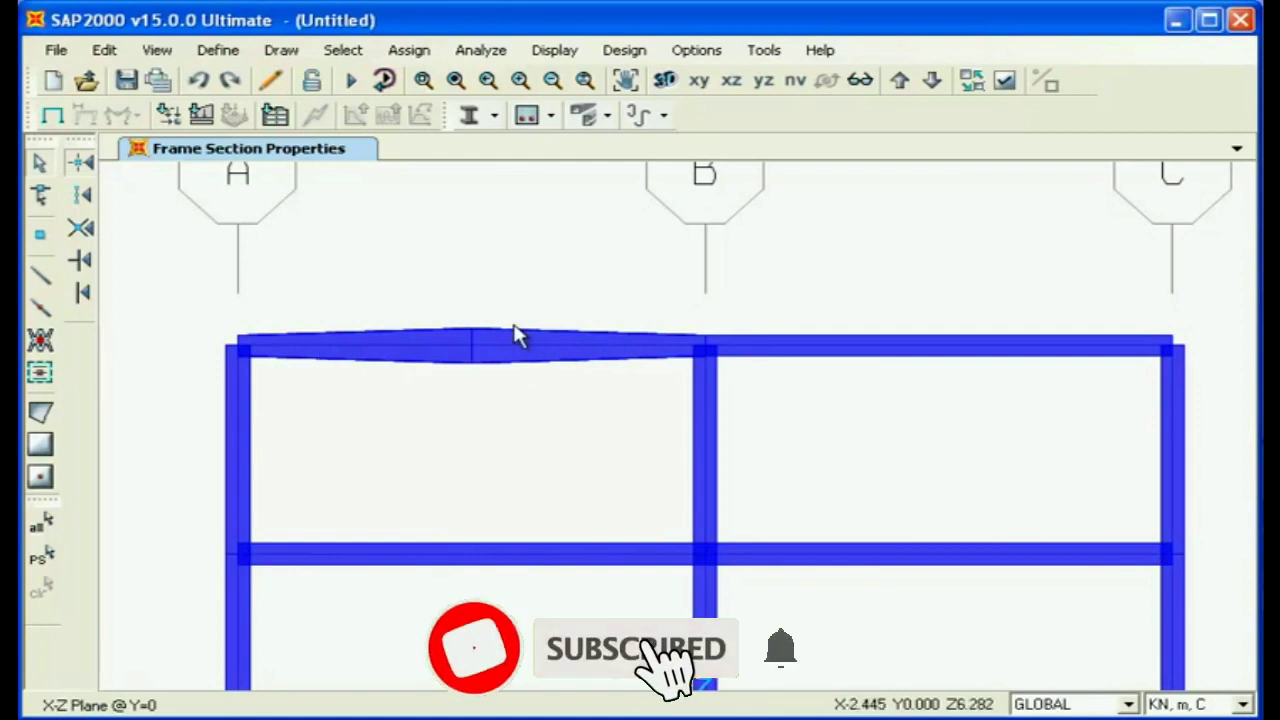
{"action": "scroll", "coordinate": [490, 350], "scroll_direction": "up", "scroll_amount": 3}
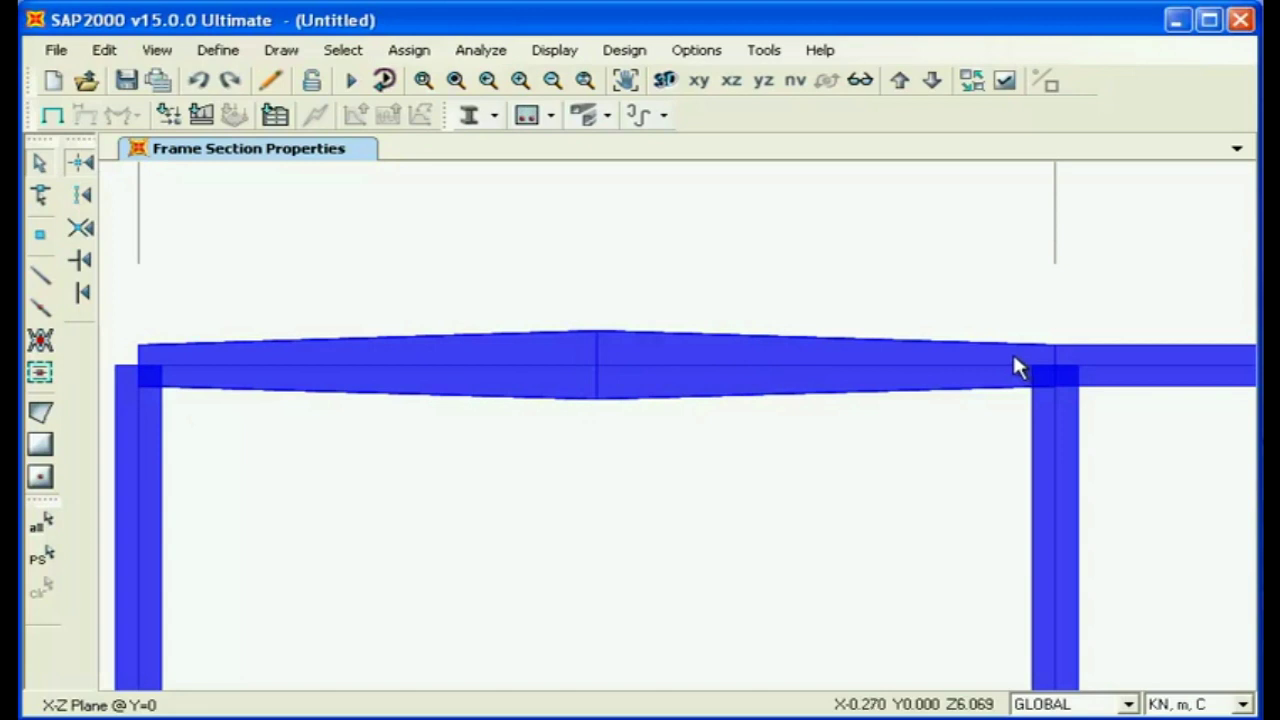
Reopen the definition of nonprismatic frame section 30-50 for modification
{"action": "left_click", "coordinate": [218, 50]}
{"action": "mouse_move", "coordinate": [245, 115]}
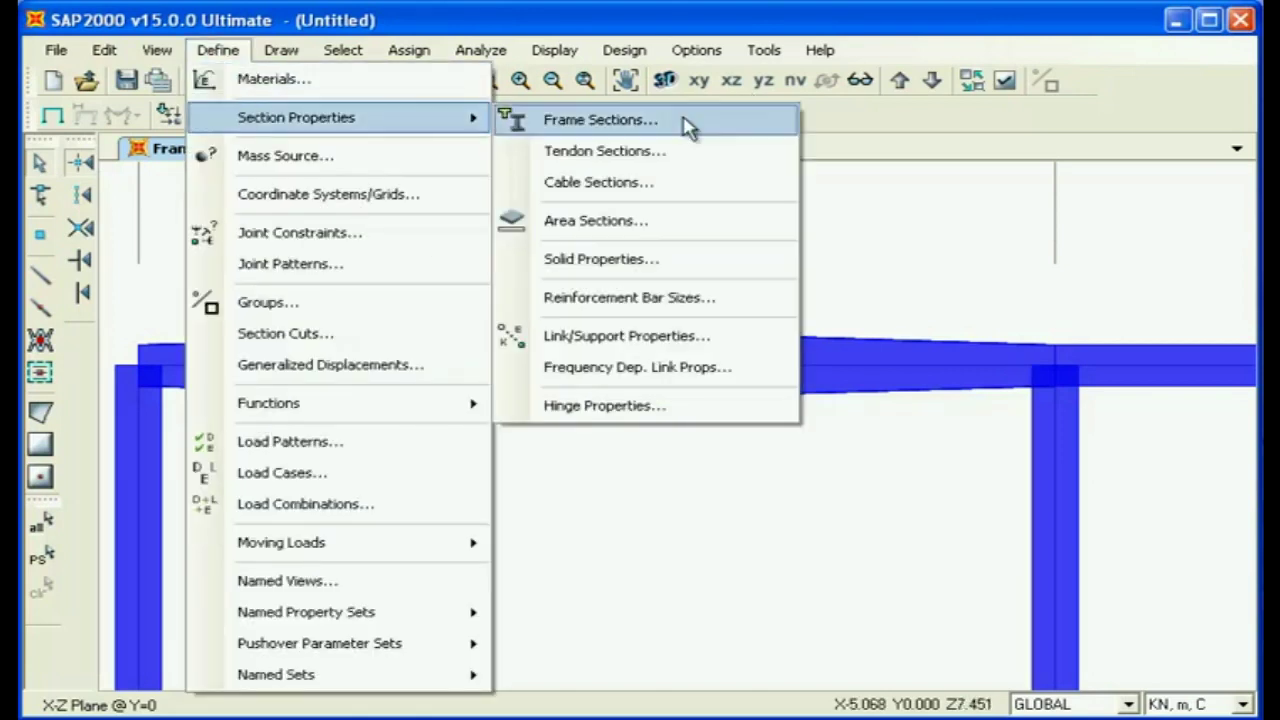
{"action": "left_click", "coordinate": [645, 120]}
{"action": "left_click", "coordinate": [485, 410]}
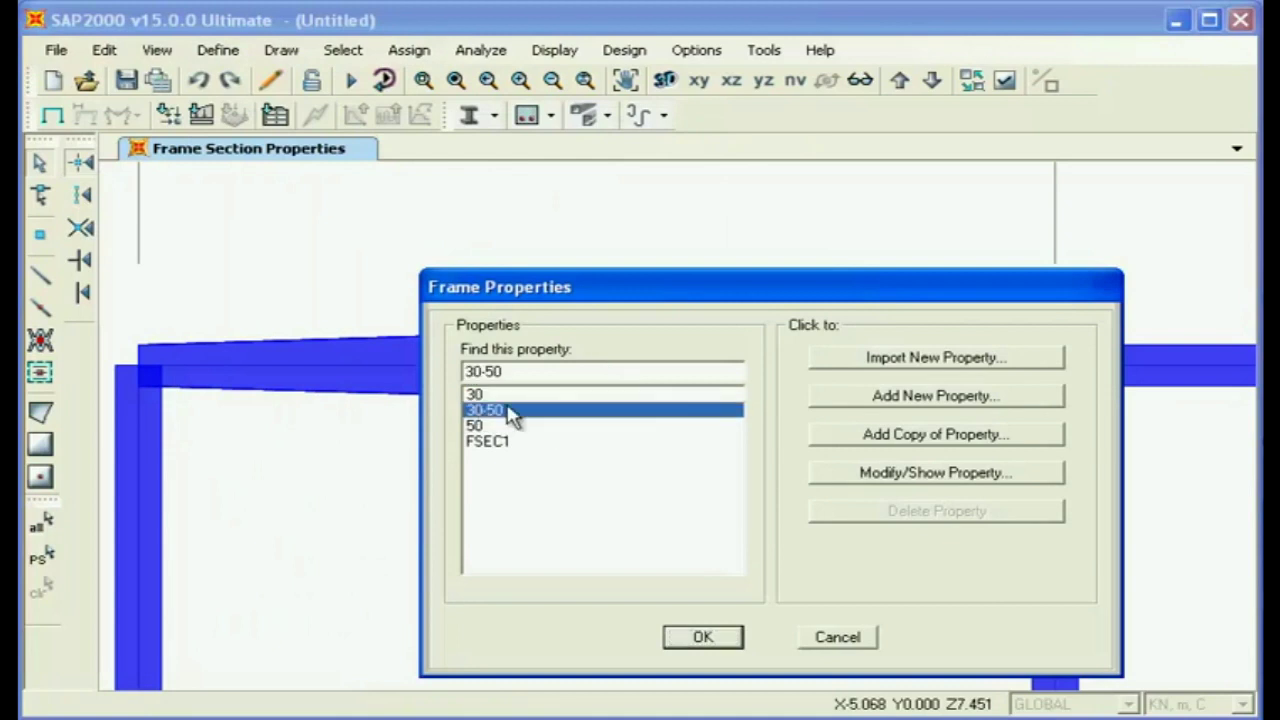
{"action": "left_click", "coordinate": [905, 474]}
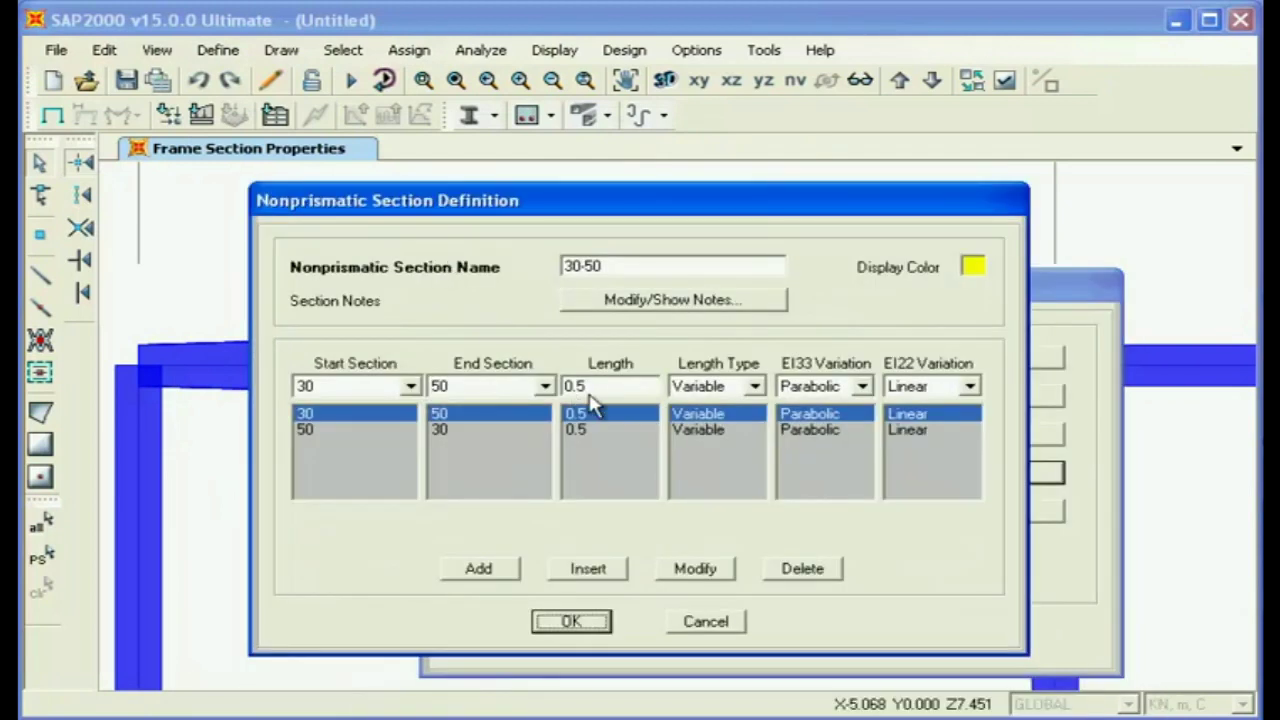